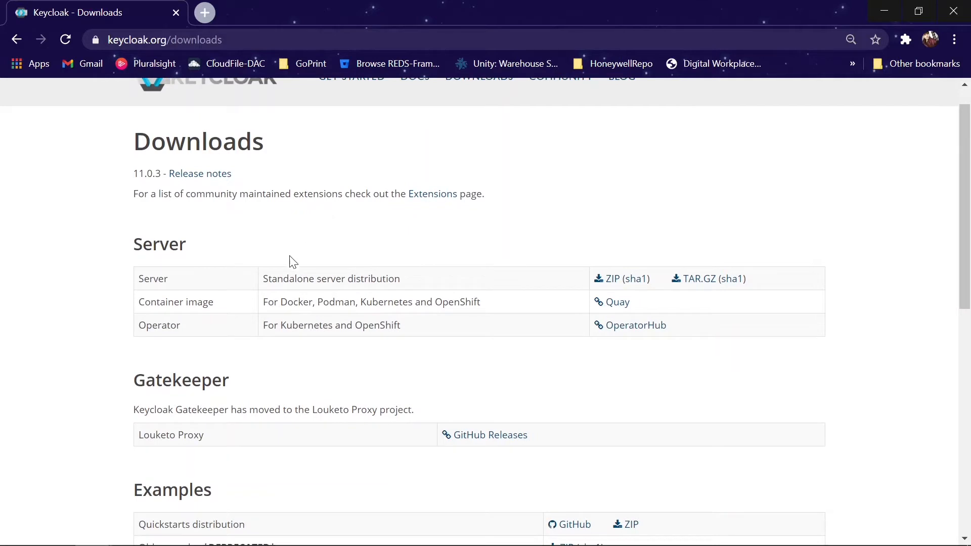
{"action": "left_click_drag", "start_coordinate": [262, 279], "coordinate": [416, 287]}
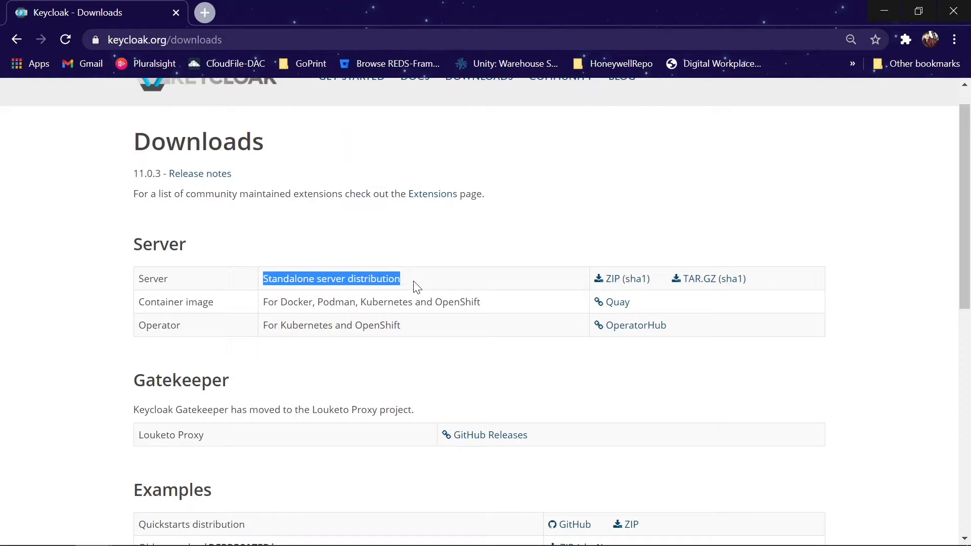
{"action": "left_click", "coordinate": [415, 286]}
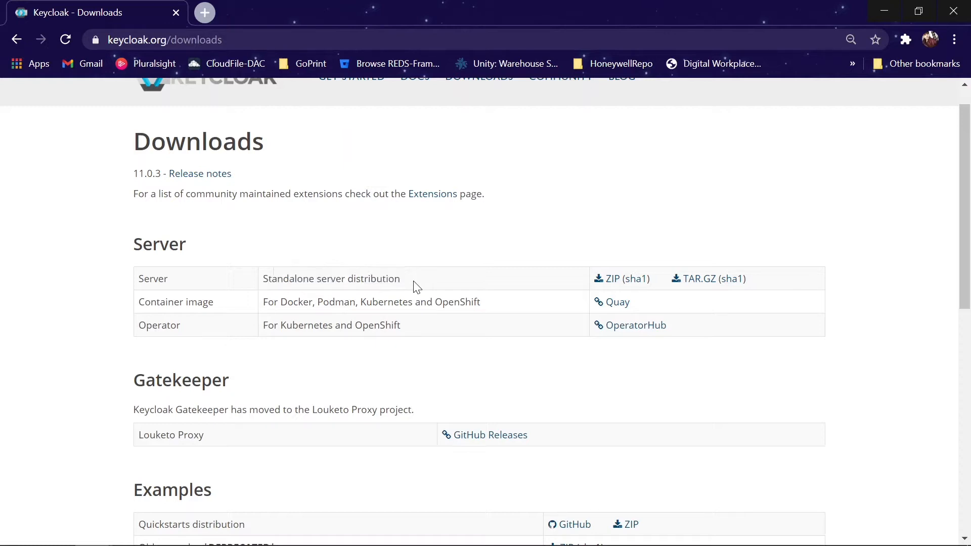
{"action": "left_click_drag", "start_coordinate": [314, 282], "coordinate": [263, 285]}
{"action": "scroll", "coordinate": [262, 285], "scroll_direction": "down", "scroll_amount": 1}
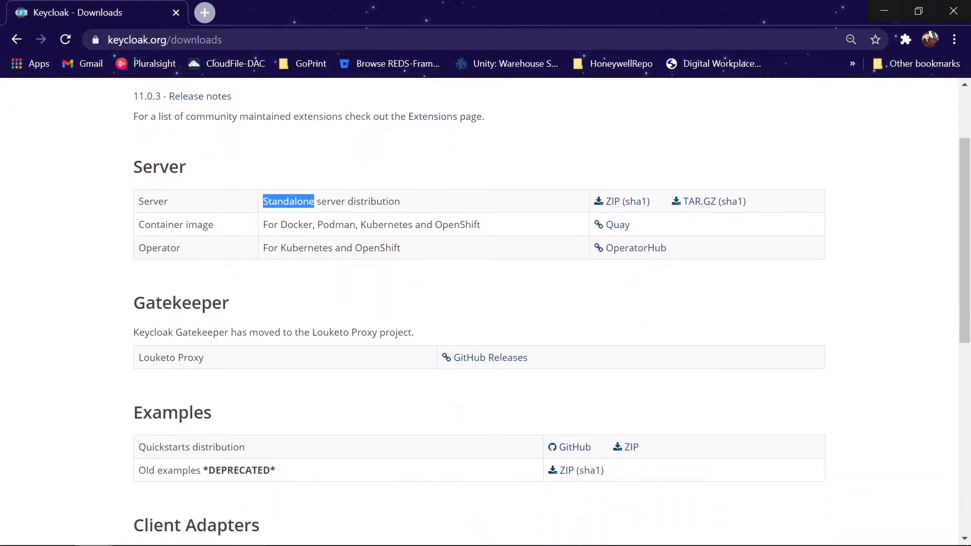
{"action": "left_click", "coordinate": [343, 193]}
{"action": "left_click_drag", "start_coordinate": [263, 201], "coordinate": [409, 202]}
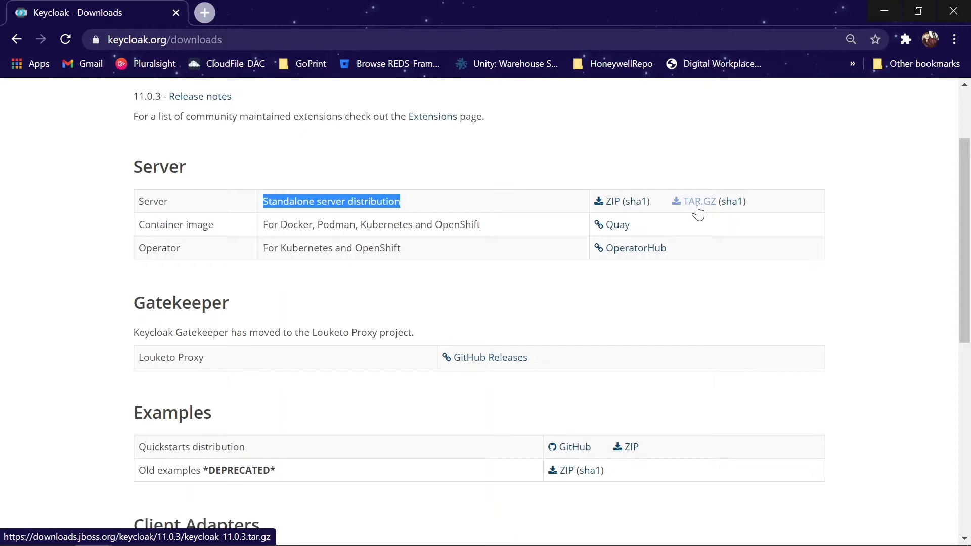
{"action": "scroll", "coordinate": [389, 353], "scroll_direction": "down", "scroll_amount": 3}
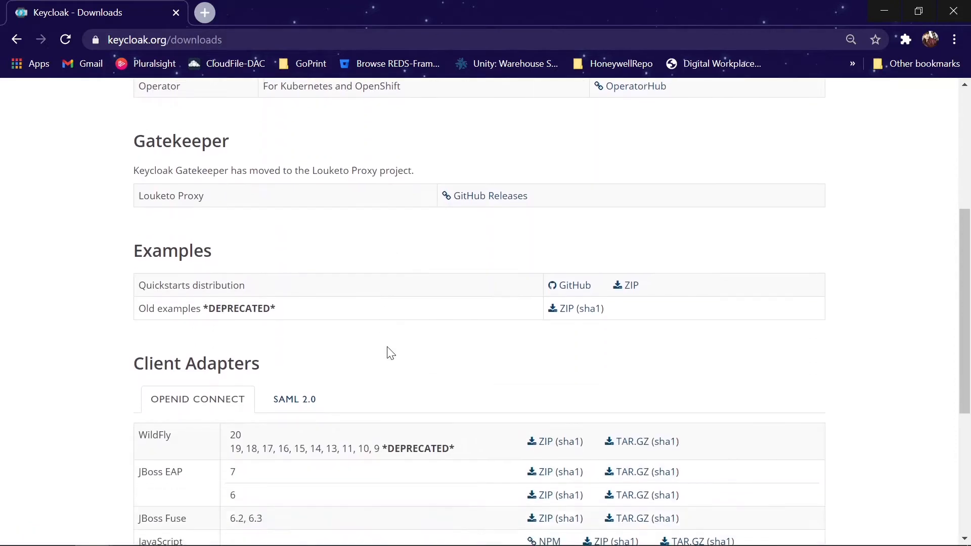
{"action": "scroll", "coordinate": [390, 353], "scroll_direction": "down", "scroll_amount": 2}
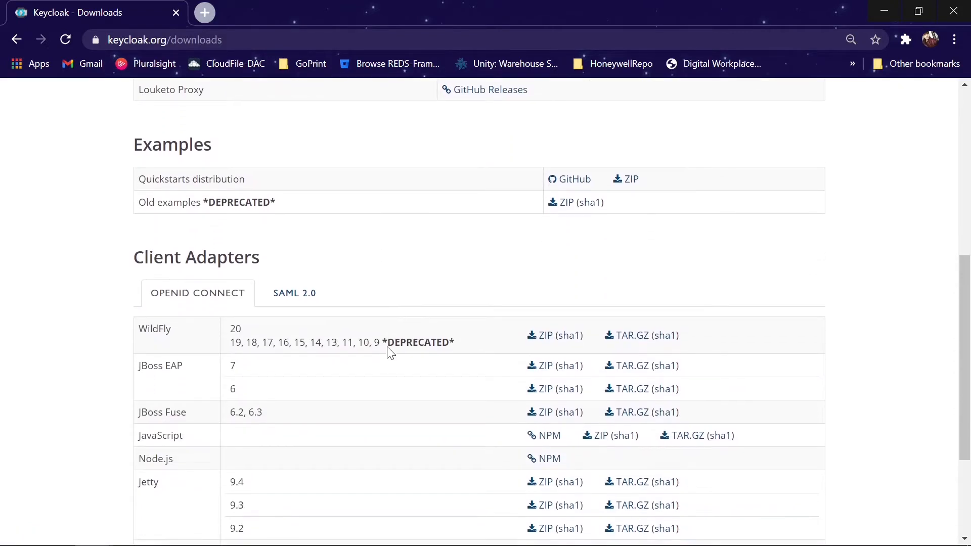
{"action": "left_click_drag", "start_coordinate": [135, 258], "coordinate": [276, 259]}
{"action": "scroll", "coordinate": [276, 259], "scroll_direction": "down", "scroll_amount": 3}
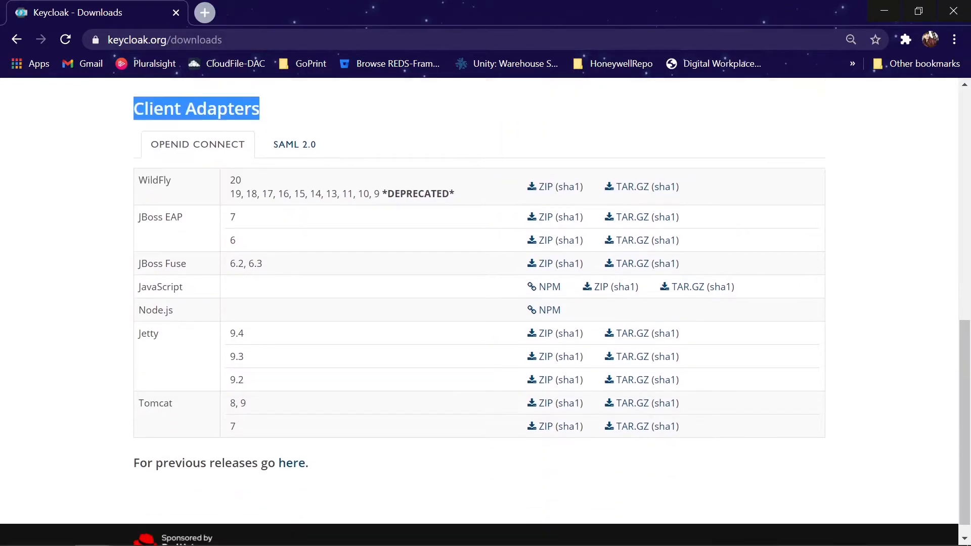
{"action": "scroll", "coordinate": [273, 258], "scroll_direction": "up", "scroll_amount": 8}
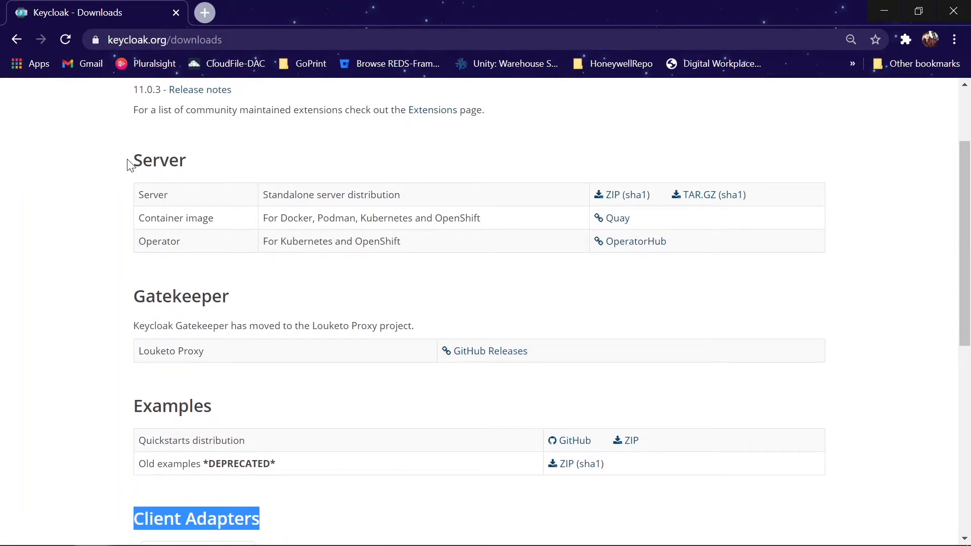
{"action": "left_click_drag", "start_coordinate": [127, 166], "coordinate": [294, 197]}
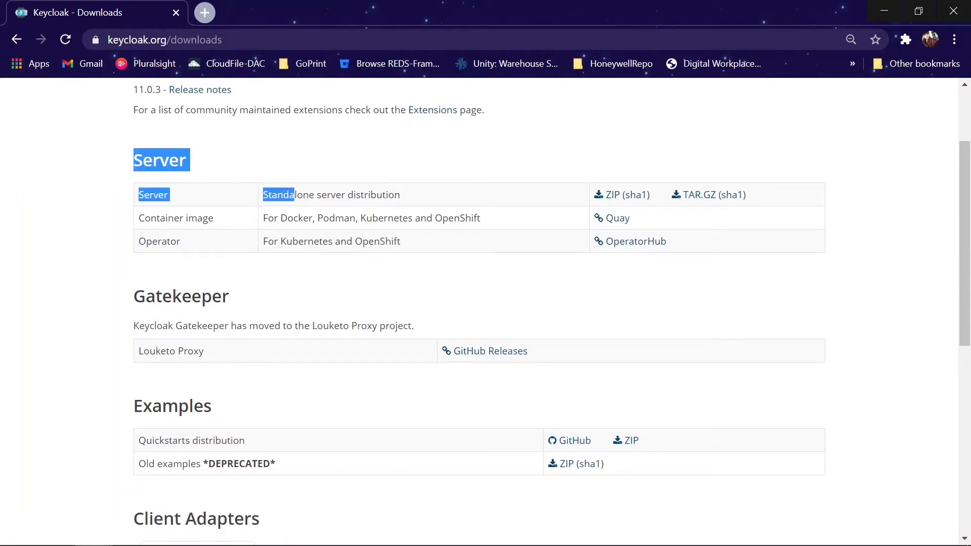
{"action": "left_click", "coordinate": [408, 160]}
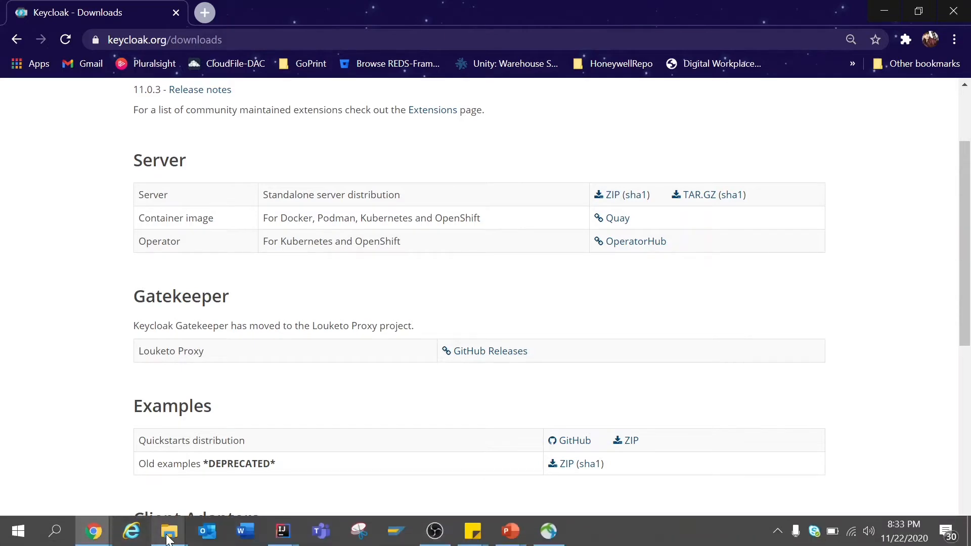
Step: Extract keycloak-11.0.2.zip in Downloads with 7-Zip into a keycloak-11.0.2 folder and open it
{"action": "left_click", "coordinate": [168, 540]}
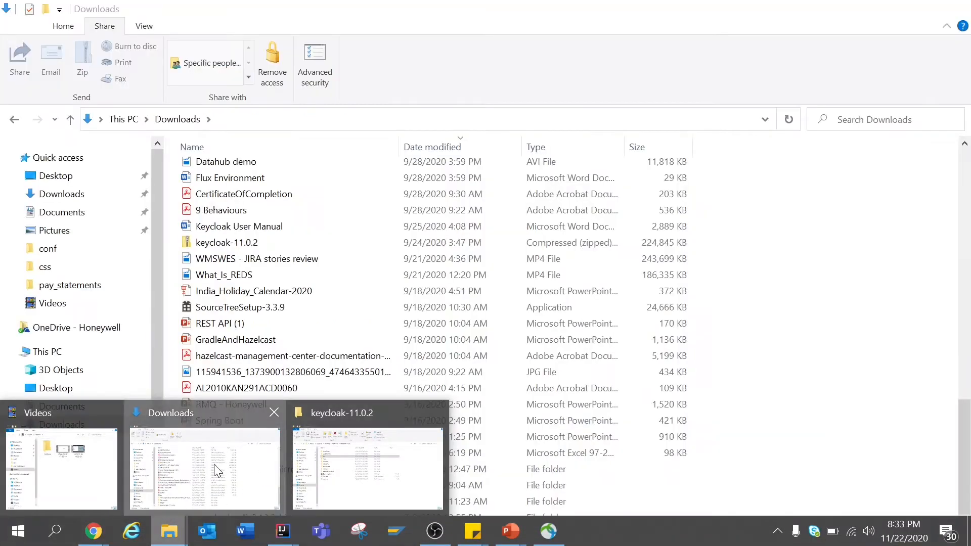
{"action": "left_click", "coordinate": [214, 465]}
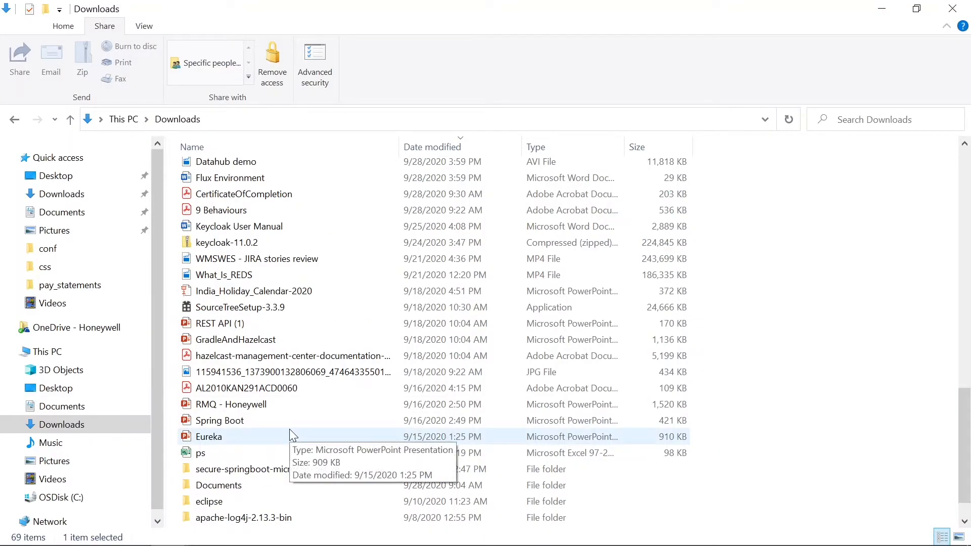
{"action": "scroll", "coordinate": [292, 434], "scroll_direction": "up", "scroll_amount": 7}
{"action": "scroll", "coordinate": [292, 434], "scroll_direction": "down", "scroll_amount": 2}
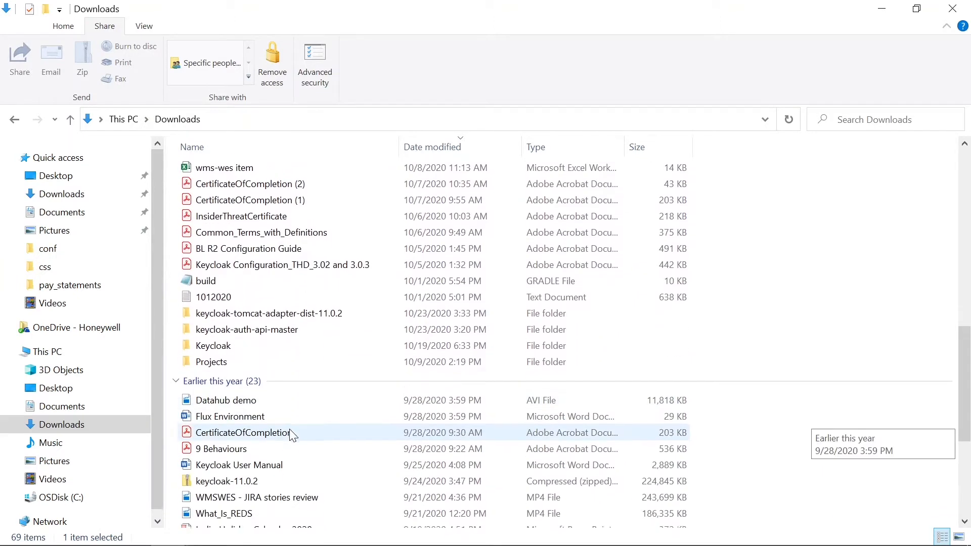
{"action": "left_click", "coordinate": [224, 481]}
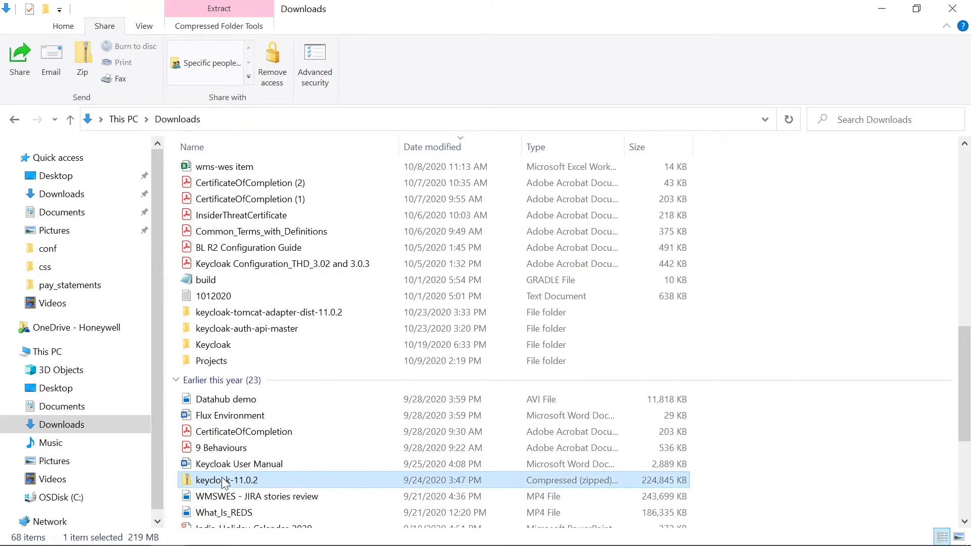
{"action": "right_click", "coordinate": [225, 483]}
{"action": "mouse_move", "coordinate": [269, 189]}
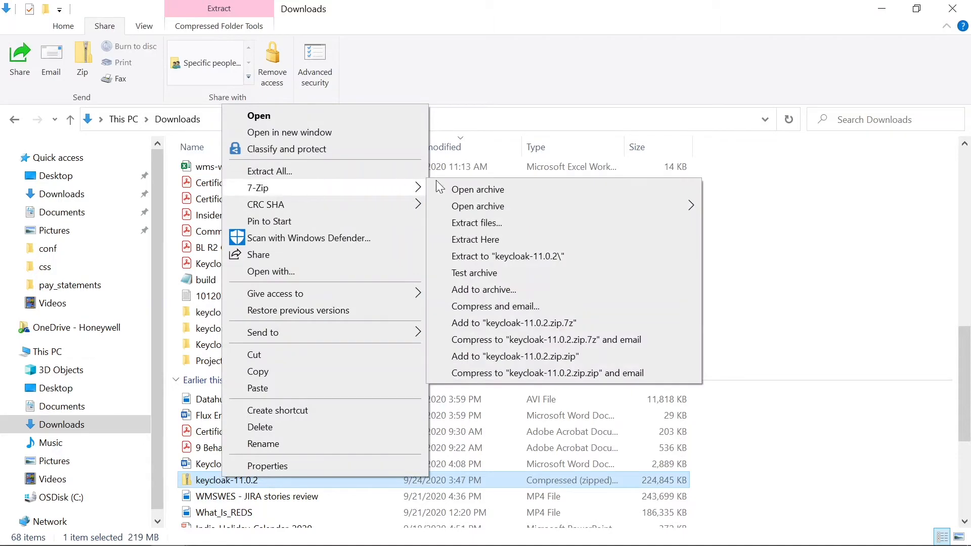
{"action": "left_click", "coordinate": [485, 256]}
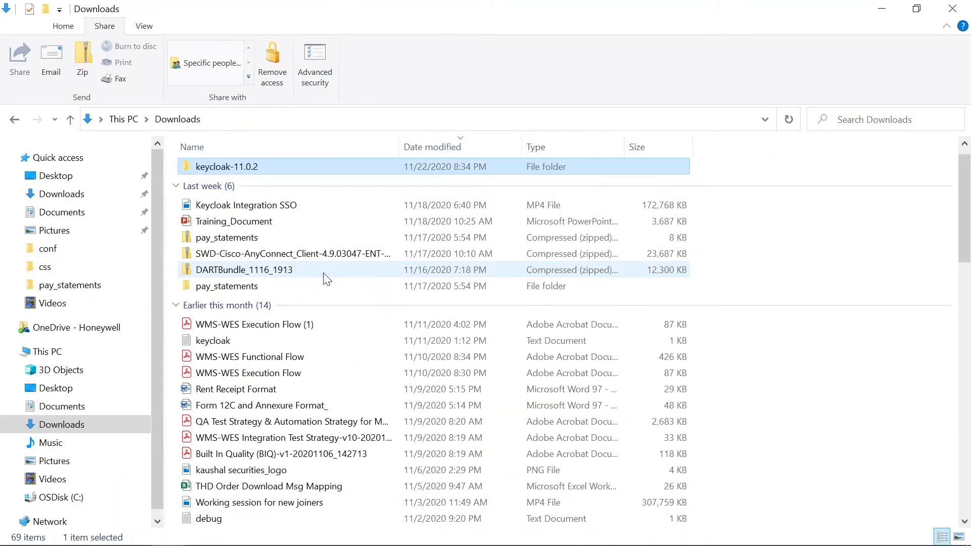
{"action": "key", "text": "Return"}
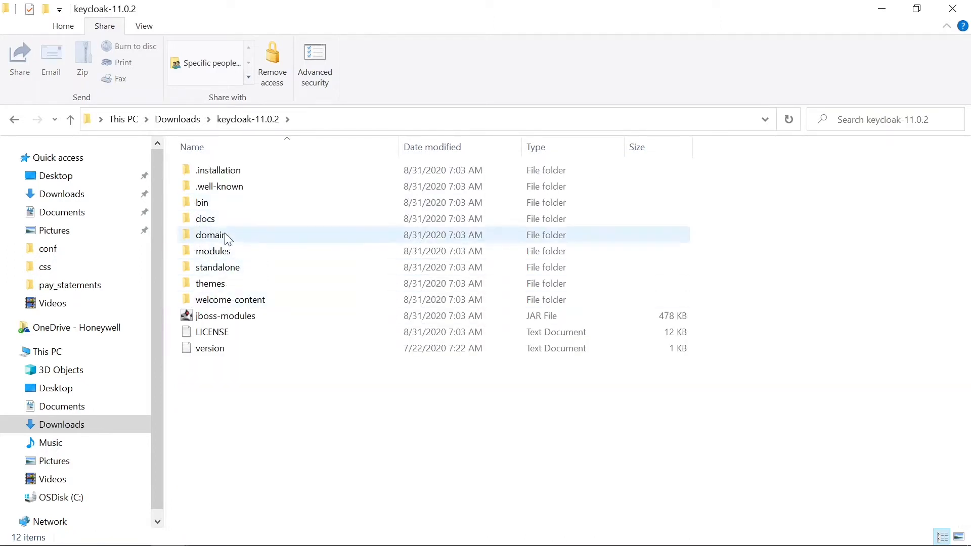
{"action": "left_click", "coordinate": [201, 209]}
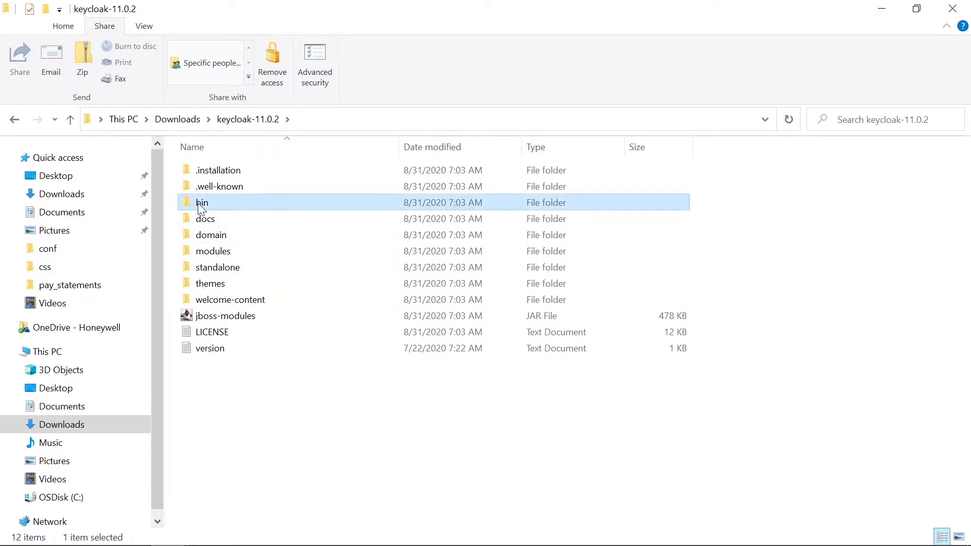
{"action": "double_click", "coordinate": [202, 209]}
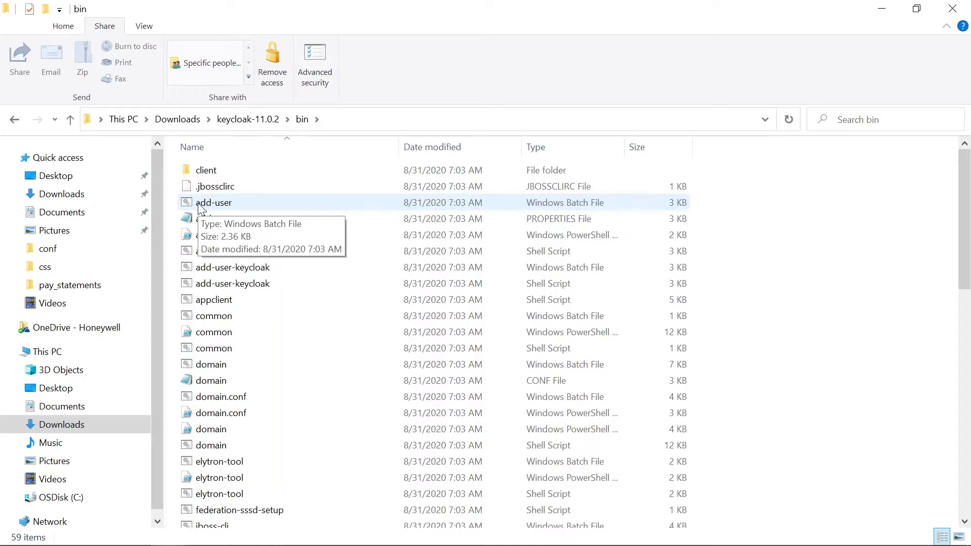
{"action": "key", "text": "d"}
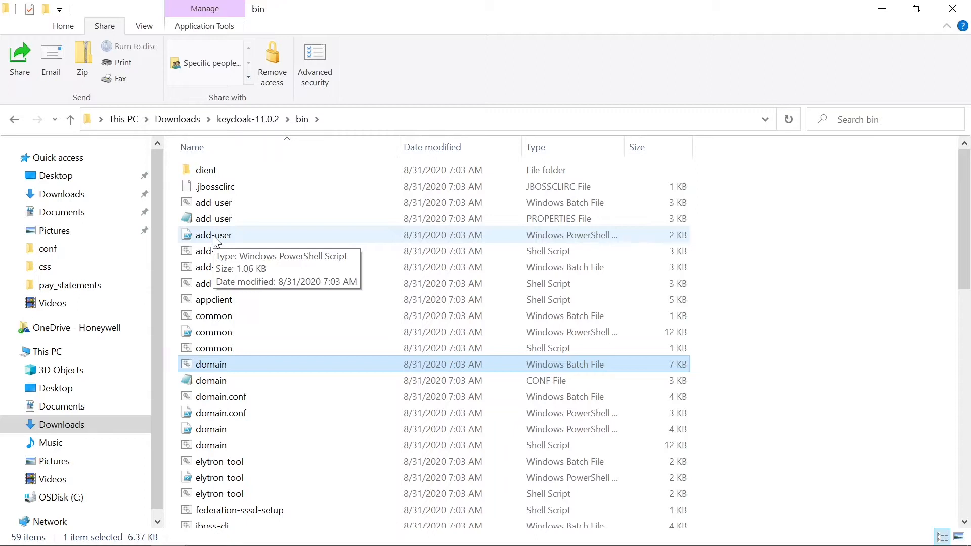
{"action": "key", "text": "s"}
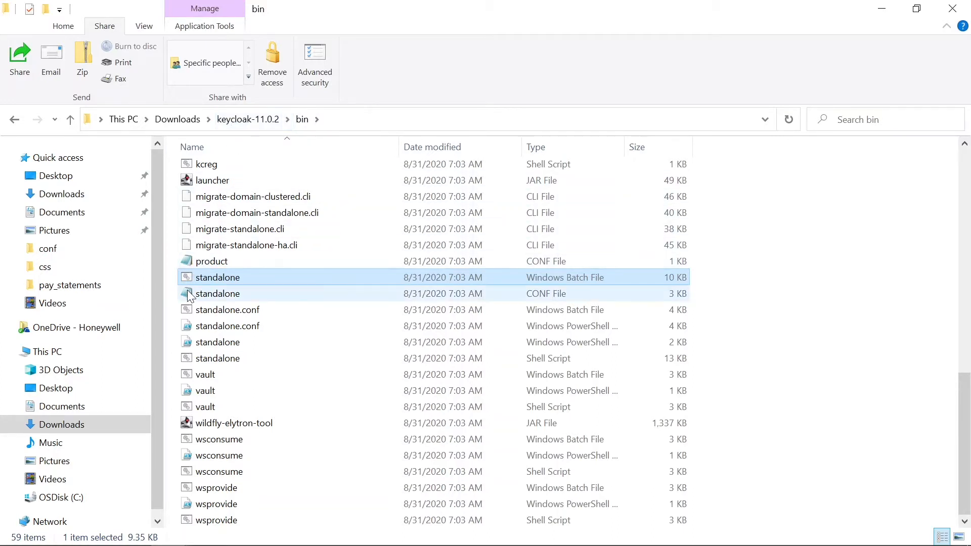
{"action": "left_click", "coordinate": [252, 120]}
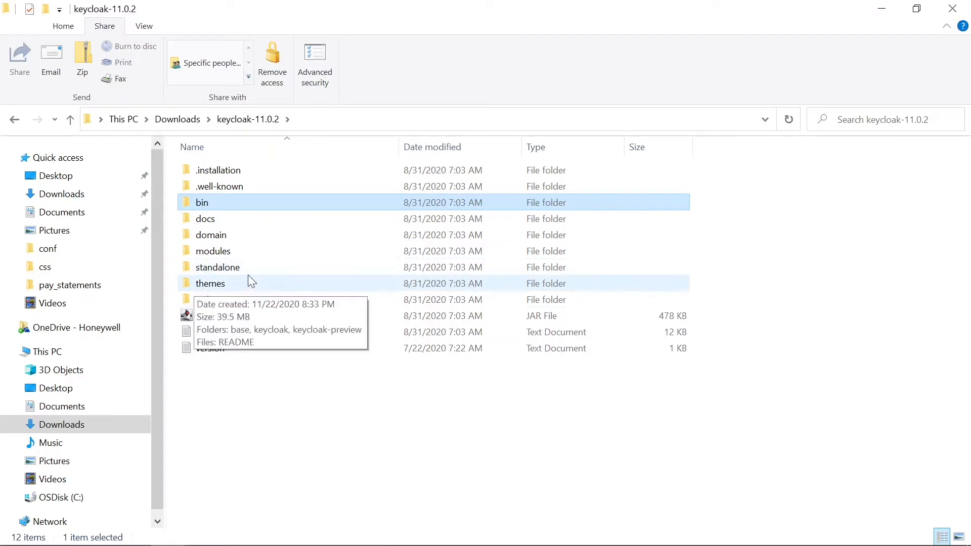
Step: Browse to keycloak-11.0.2\standalone\configuration and open standalone.xml in IntelliJ
{"action": "mouse_move", "coordinate": [219, 268]}
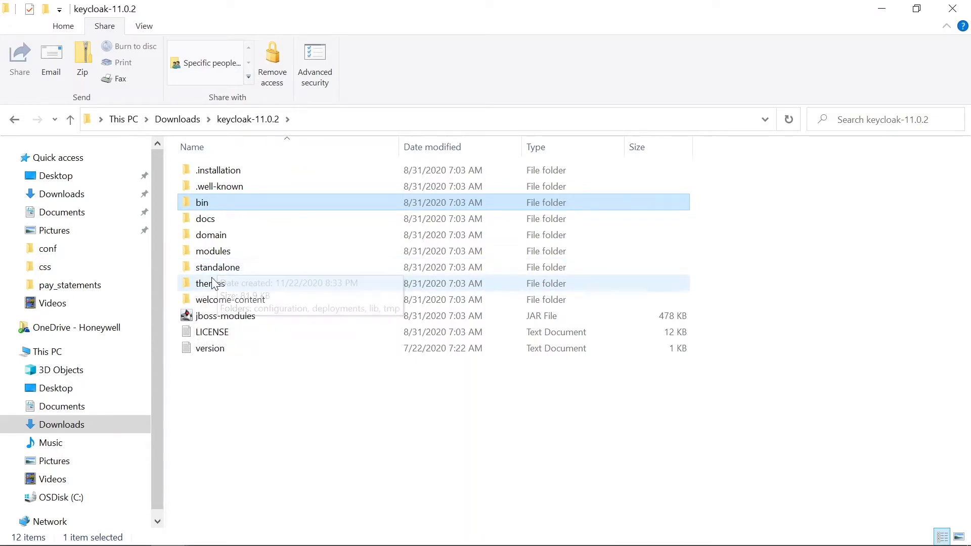
{"action": "double_click", "coordinate": [212, 284]}
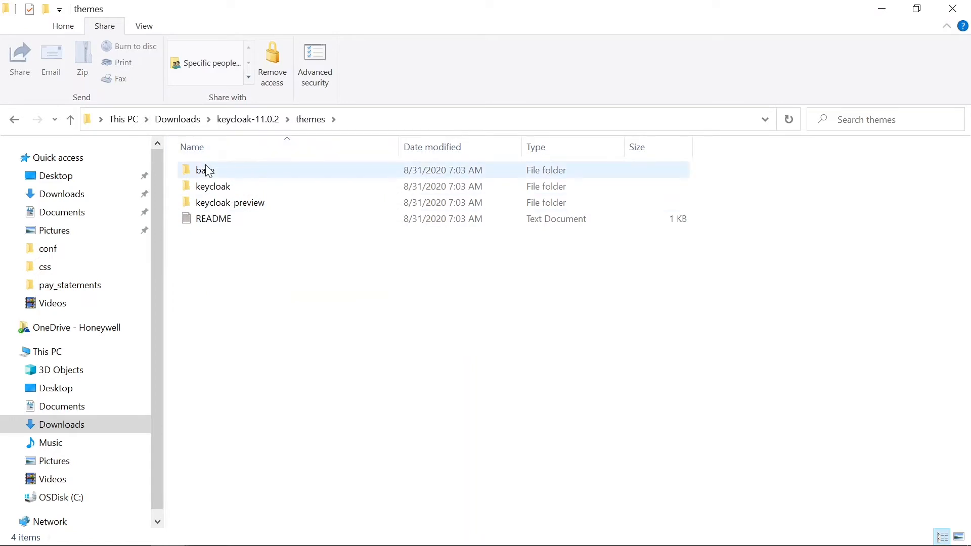
{"action": "left_click", "coordinate": [259, 119]}
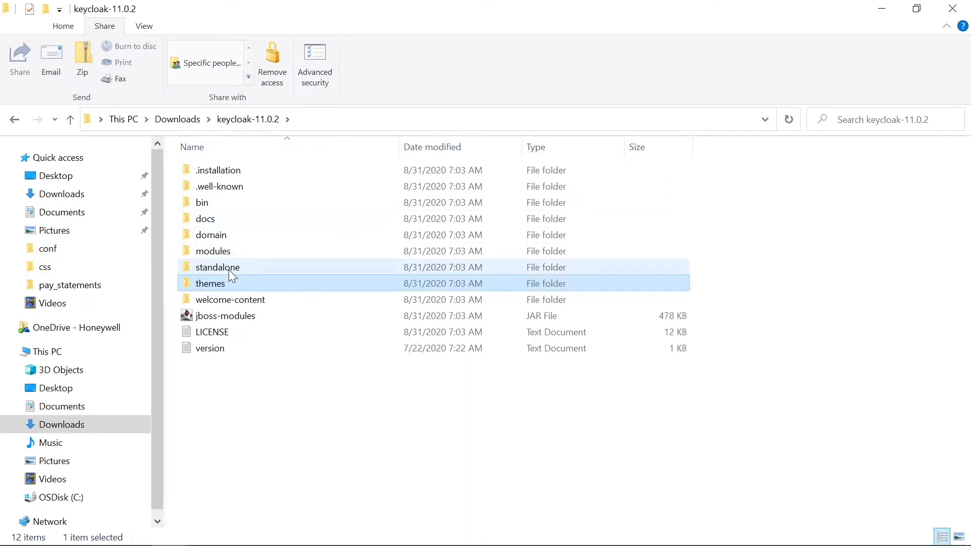
{"action": "double_click", "coordinate": [230, 269]}
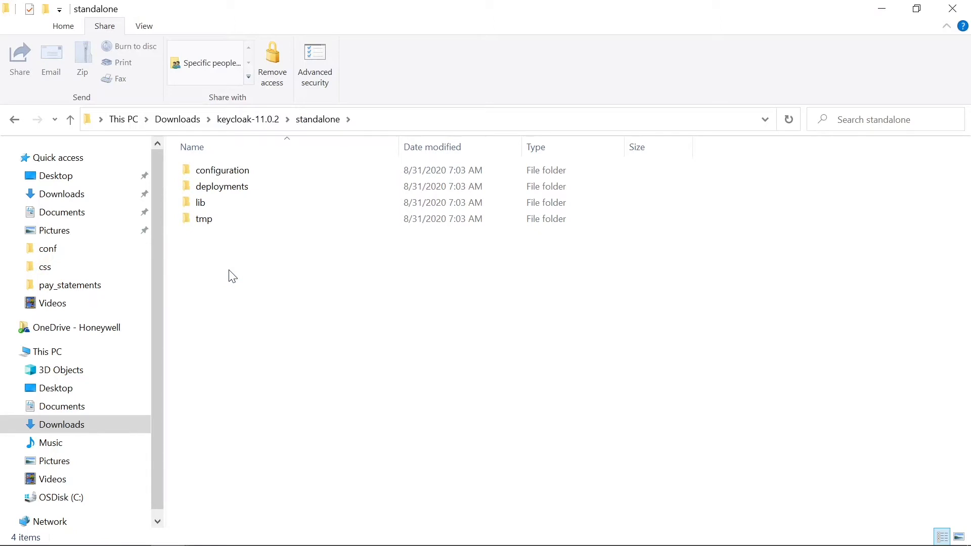
{"action": "double_click", "coordinate": [248, 176]}
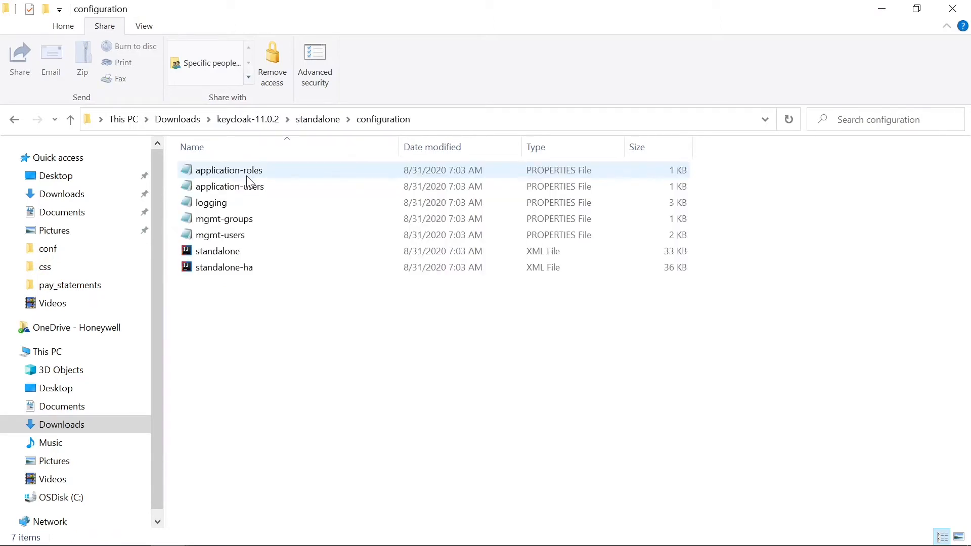
{"action": "double_click", "coordinate": [215, 254]}
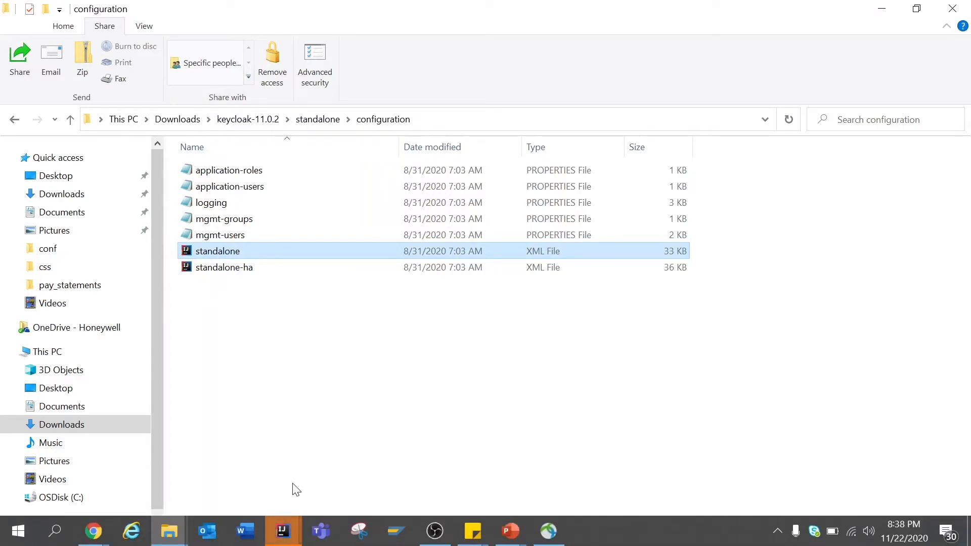
{"action": "left_click", "coordinate": [283, 531]}
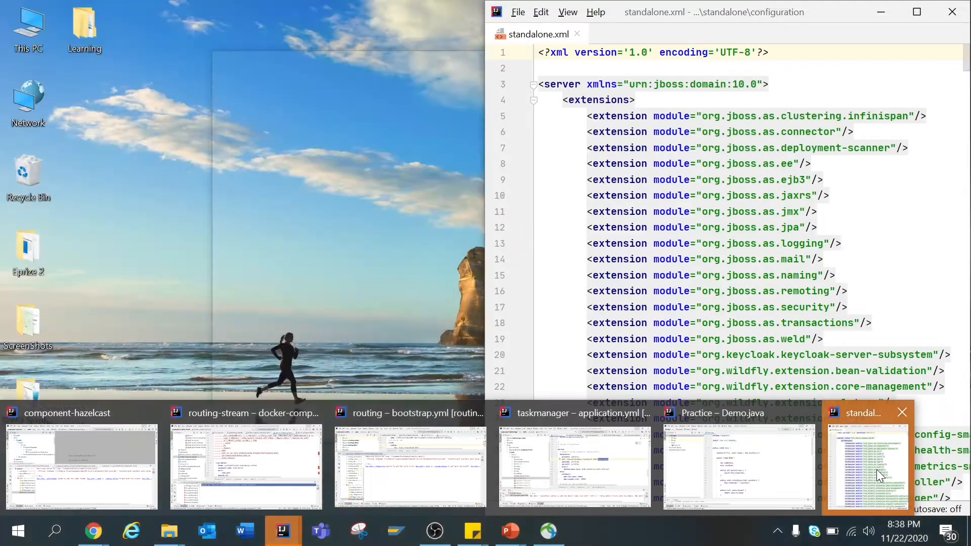
Step: Find 'offset' in standalone.xml, change port-offset from 0 to 9, save, and close IntelliJ
{"action": "left_click", "coordinate": [876, 469]}
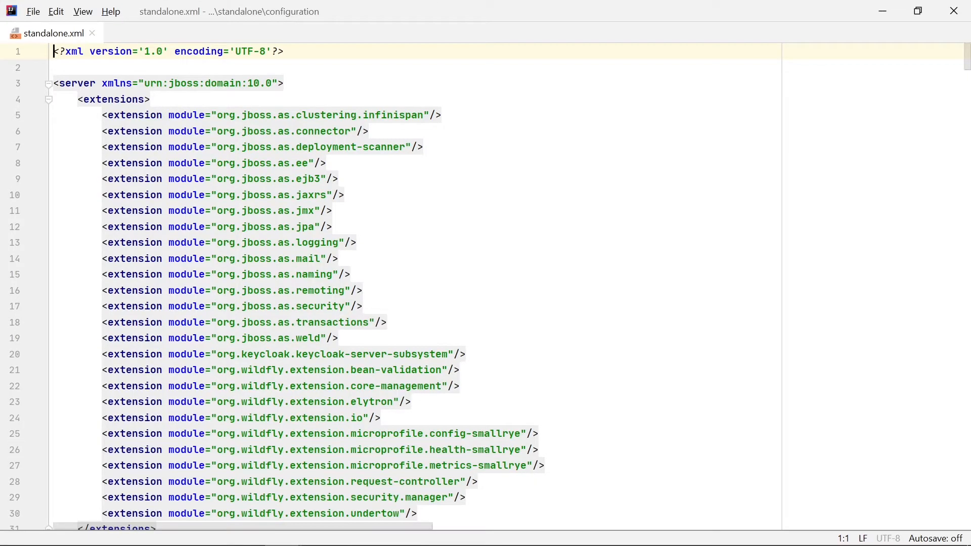
{"action": "key", "text": "ctrl+f"}
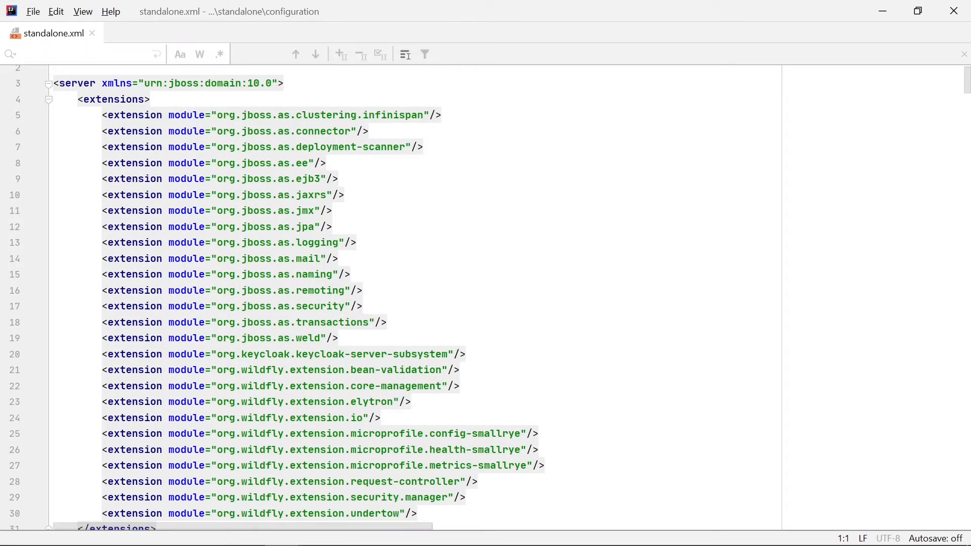
{"action": "type", "text": "offset"}
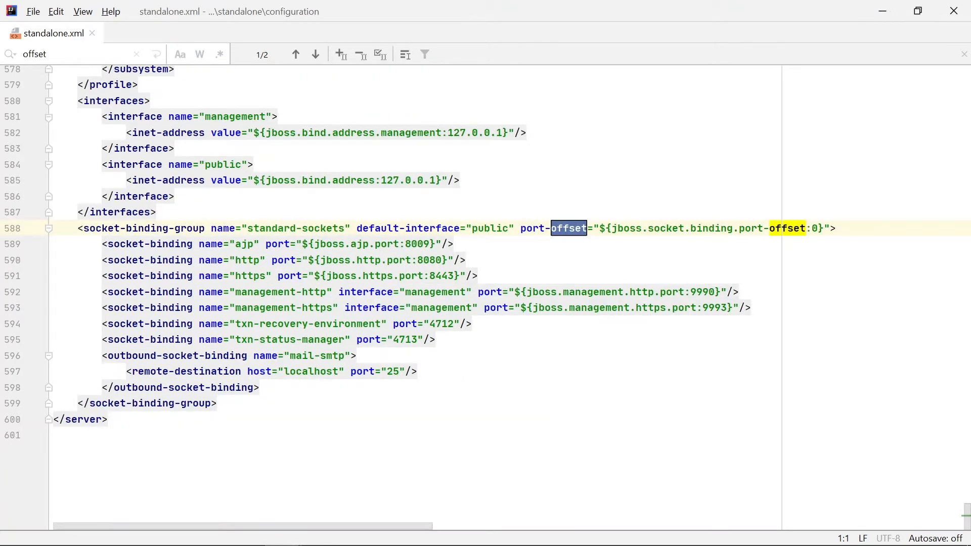
{"action": "left_click", "coordinate": [593, 292]}
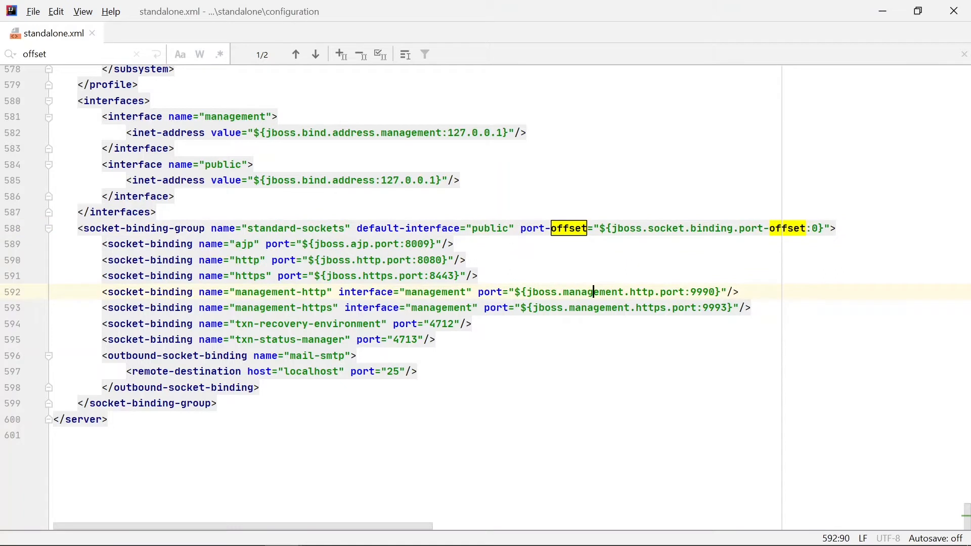
{"action": "left_click", "coordinate": [65, 228]}
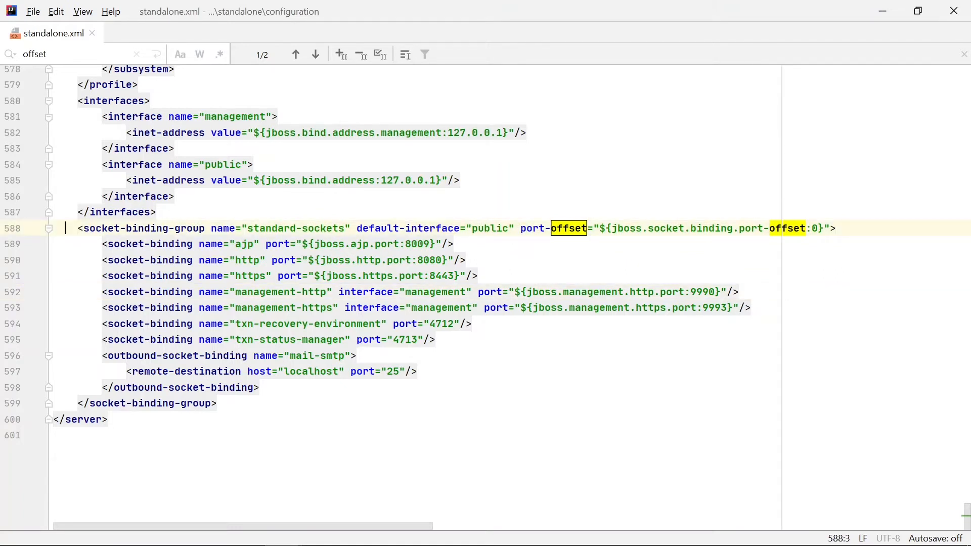
{"action": "left_click", "coordinate": [818, 229]}
{"action": "key", "text": "BackSpace"}
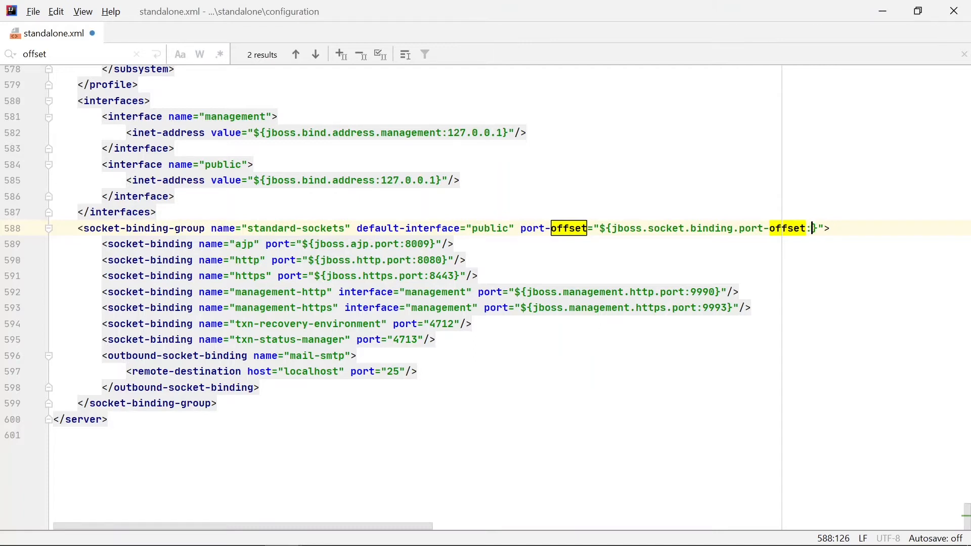
{"action": "type", "text": "9"}
{"action": "key", "text": "ctrl+s"}
{"action": "left_click", "coordinate": [953, 14]}
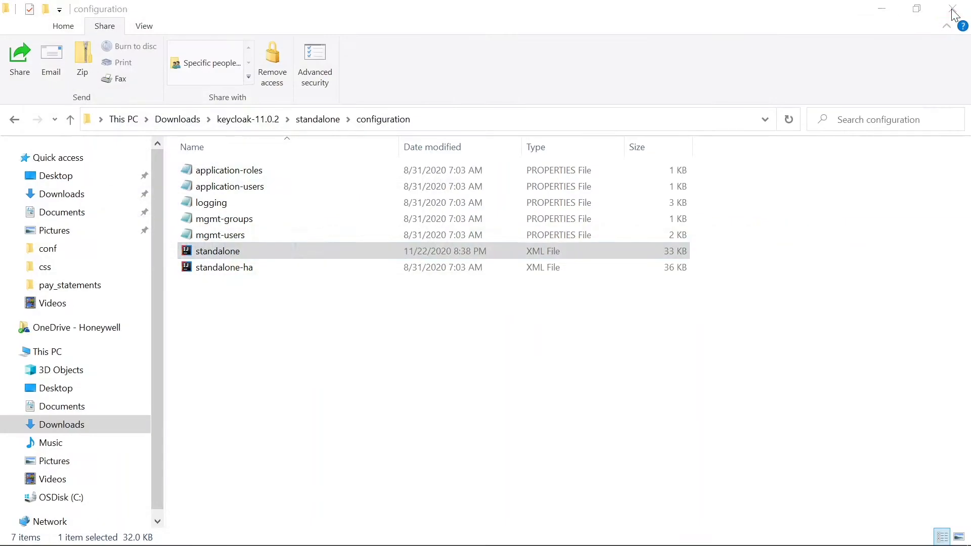
Step: Go to the keycloak-11.0.2 bin folder and launch cmd from its address bar
{"action": "left_click", "coordinate": [301, 119]}
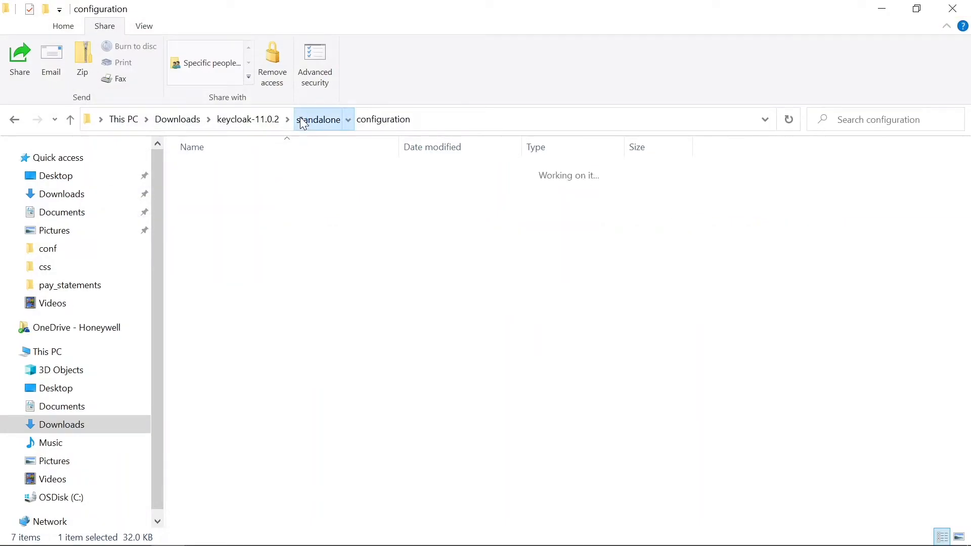
{"action": "left_click", "coordinate": [252, 120]}
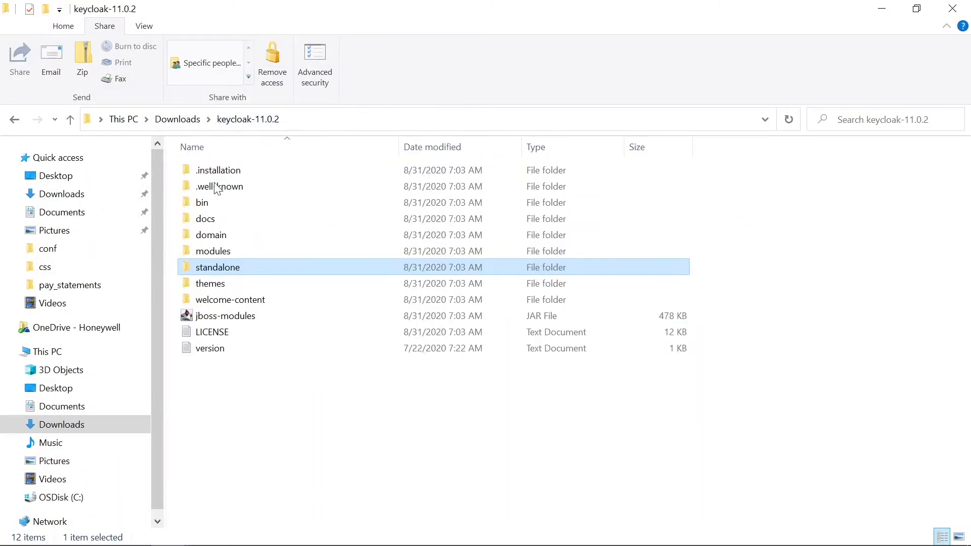
{"action": "double_click", "coordinate": [273, 201]}
{"action": "left_click", "coordinate": [434, 128]}
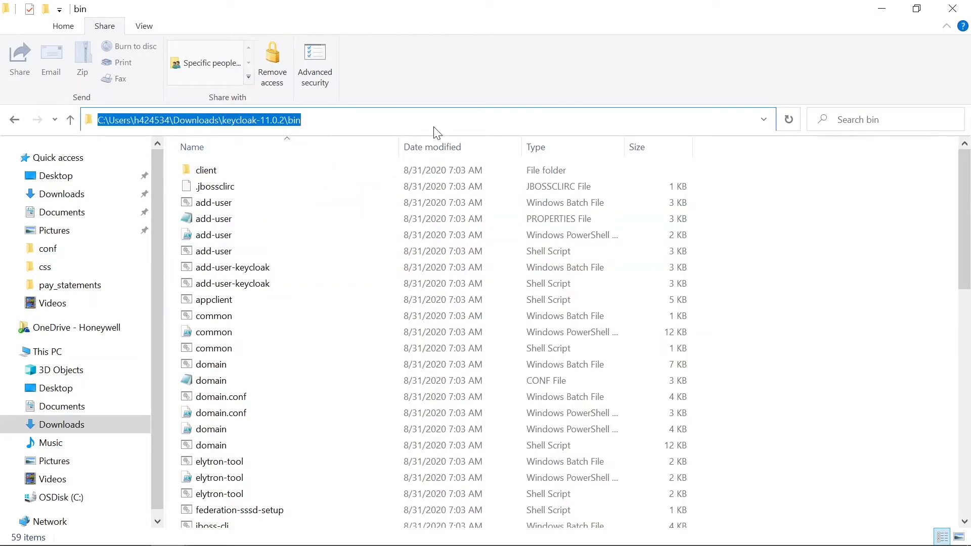
{"action": "type", "text": "cmd"}
{"action": "key", "text": "Return"}
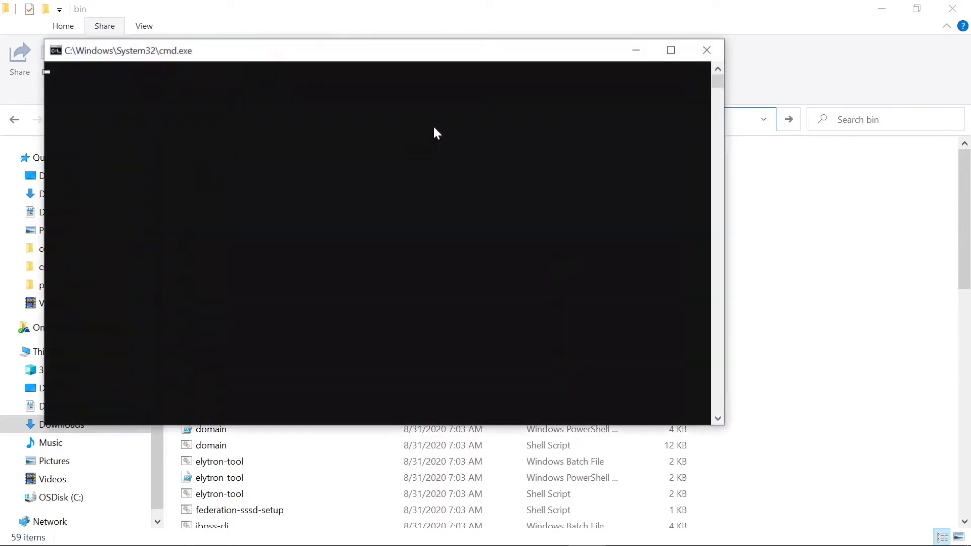
Step: Run standalone.bat in the bin folder to start the Keycloak server
{"action": "type", "text": "s"}
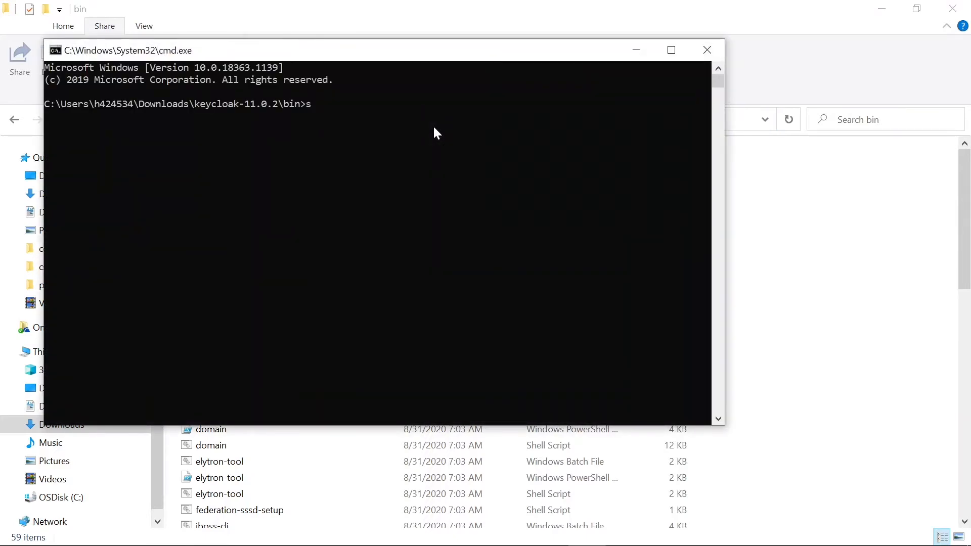
{"action": "type", "text": "tandalone.bat"}
{"action": "key", "text": "Return"}
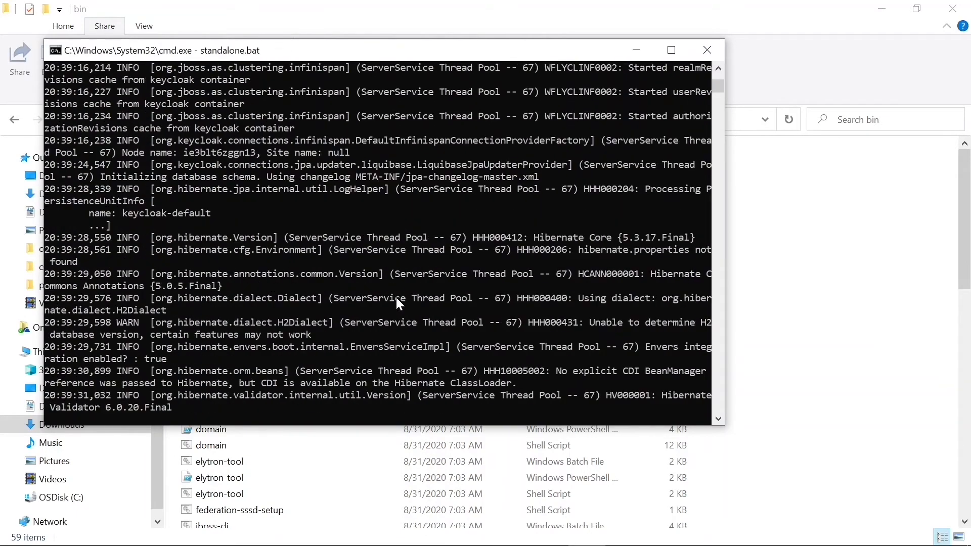
{"action": "mouse_move", "coordinate": [89, 541]}
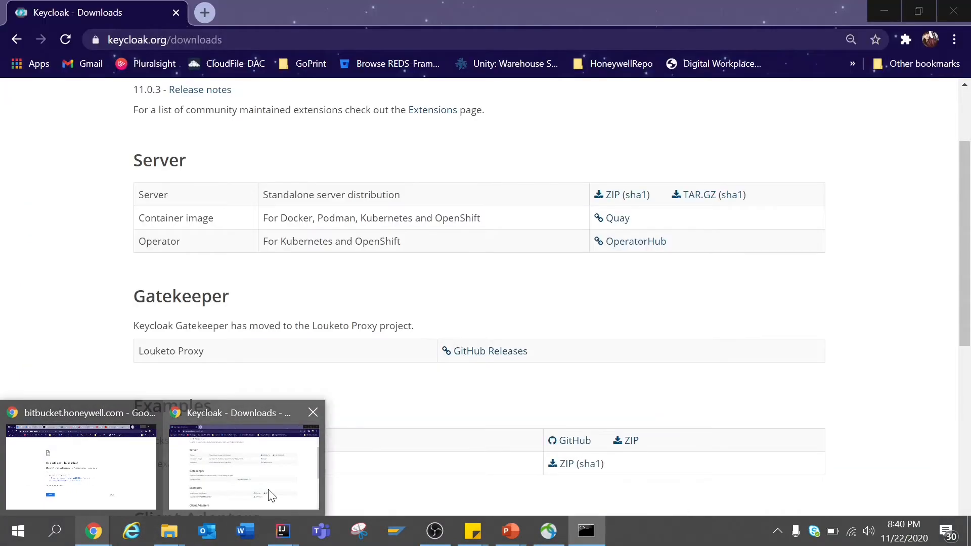
Step: Open a new Chrome tab and load localhost:8089
{"action": "left_click", "coordinate": [271, 494]}
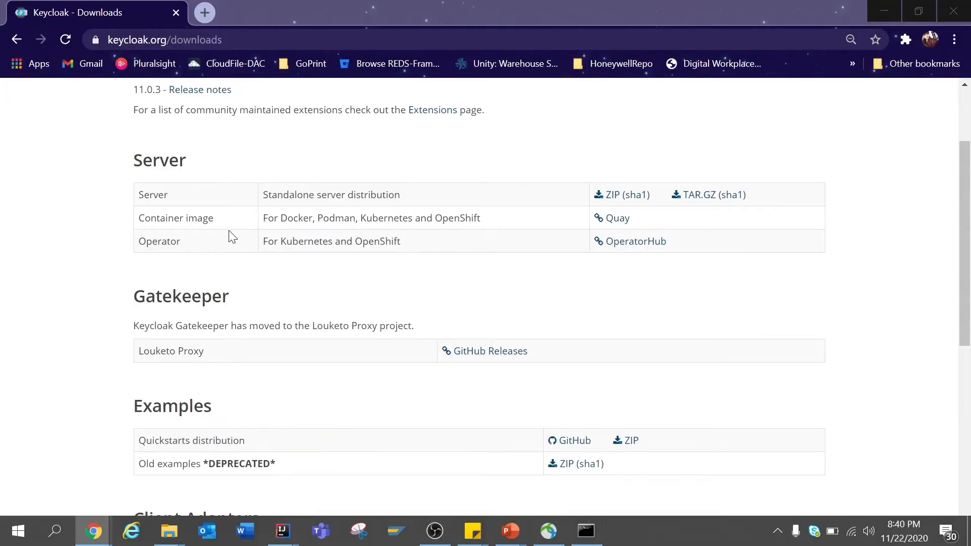
{"action": "left_click", "coordinate": [210, 16]}
{"action": "type", "text": "loca"}
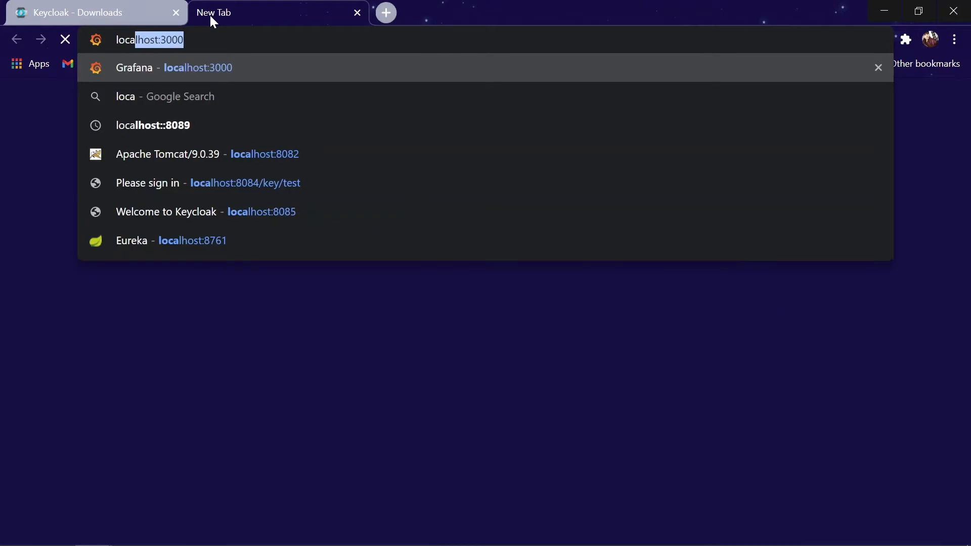
{"action": "type", "text": "lhost:"}
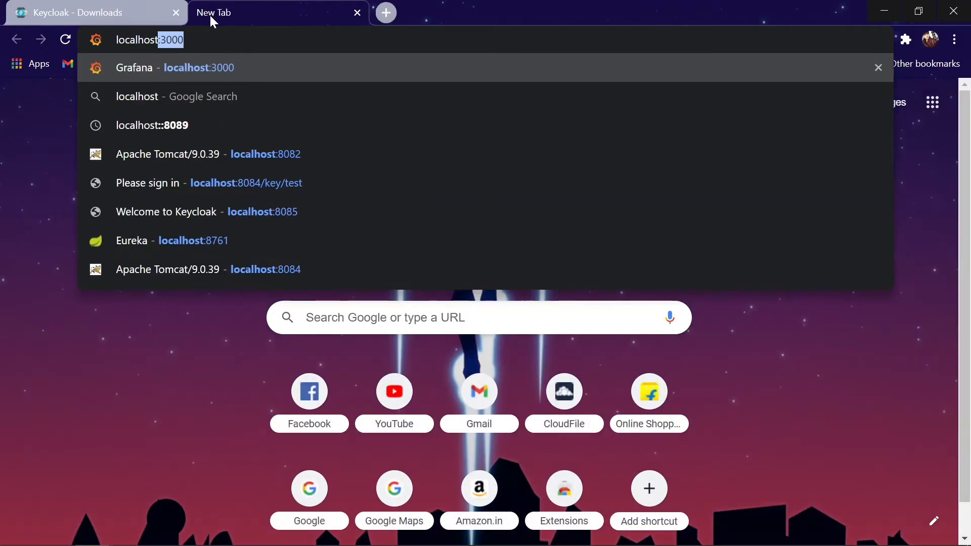
{"action": "type", "text": "8089"}
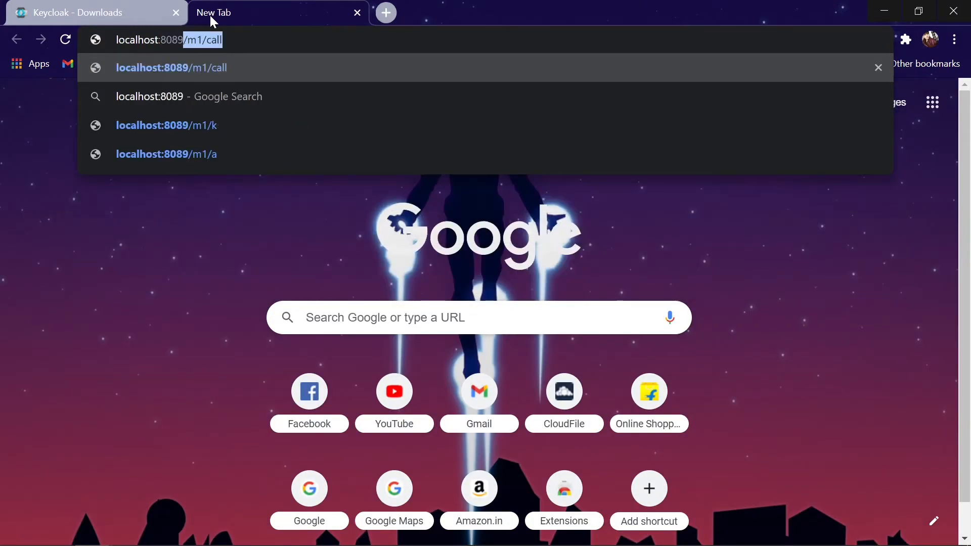
{"action": "key", "text": "Delete"}
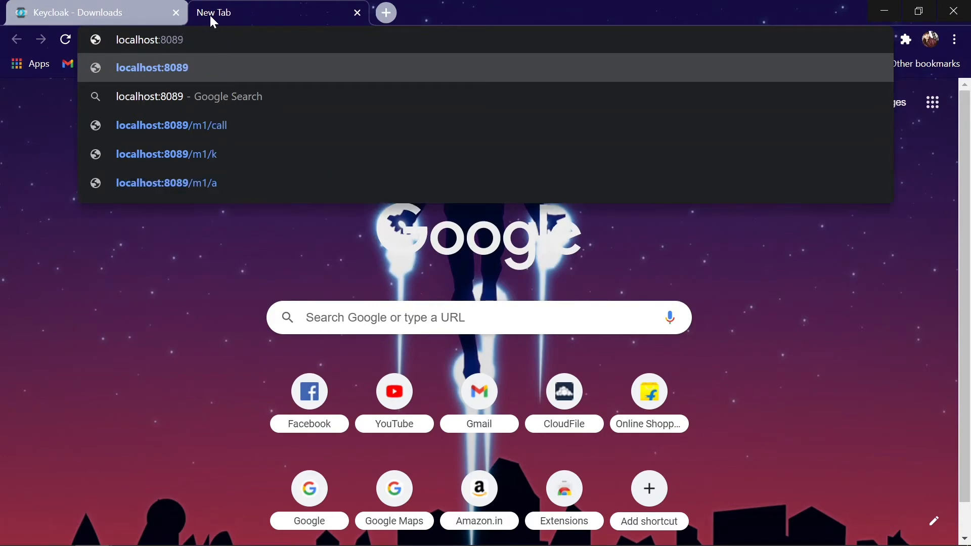
{"action": "key", "text": "Return"}
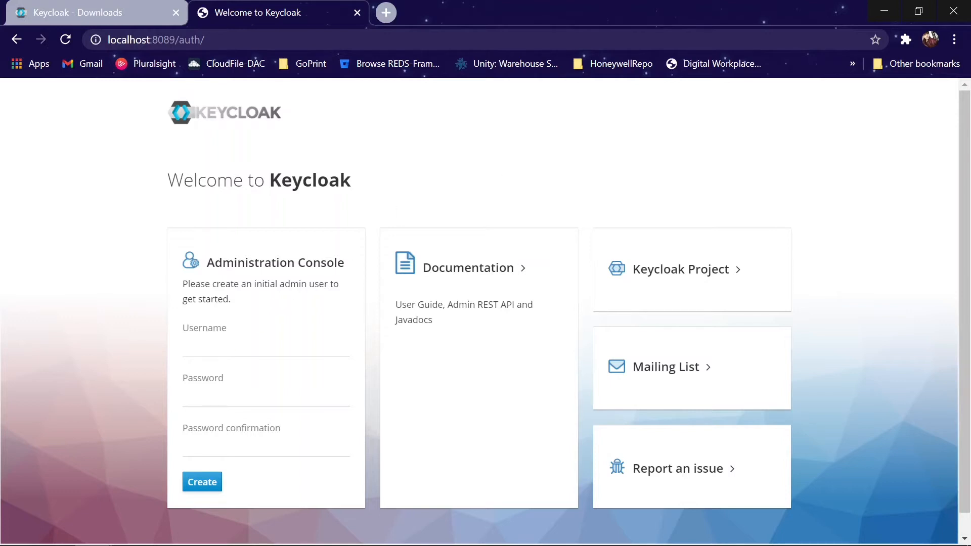
Step: Create the initial admin user 'admin', entering and confirming its password
{"action": "left_click", "coordinate": [234, 343]}
{"action": "type", "text": "admin"}
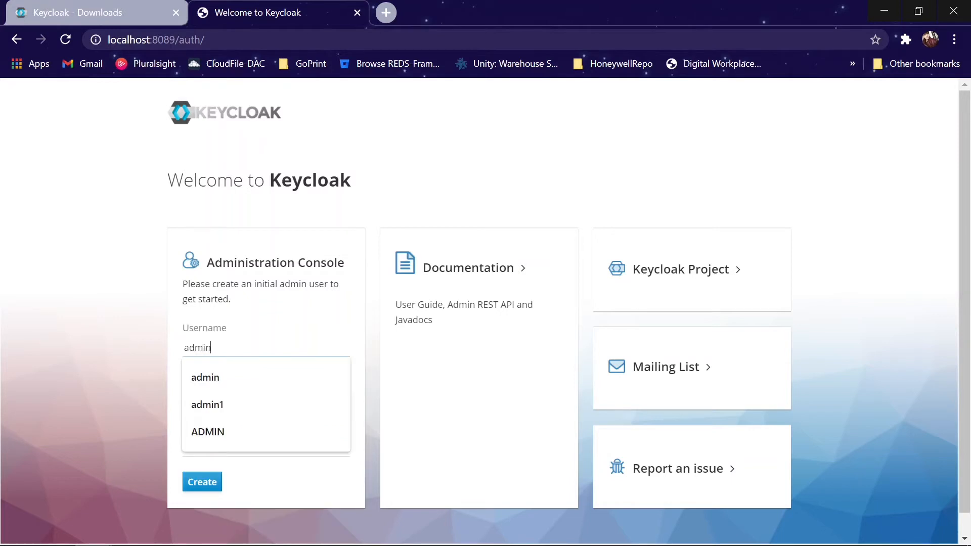
{"action": "key", "text": "Tab"}
{"action": "type", "text": "admin"}
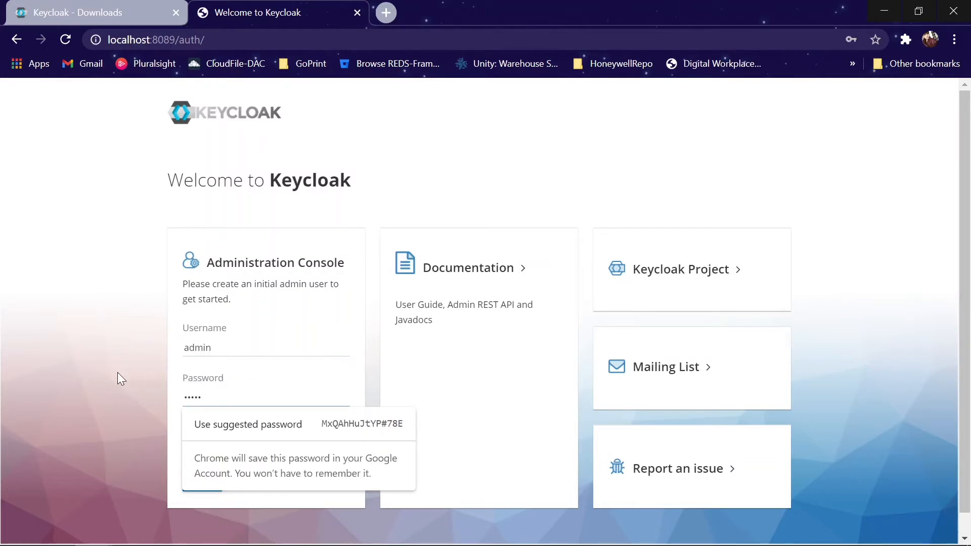
{"action": "key", "text": "Tab"}
{"action": "type", "text": "admin"}
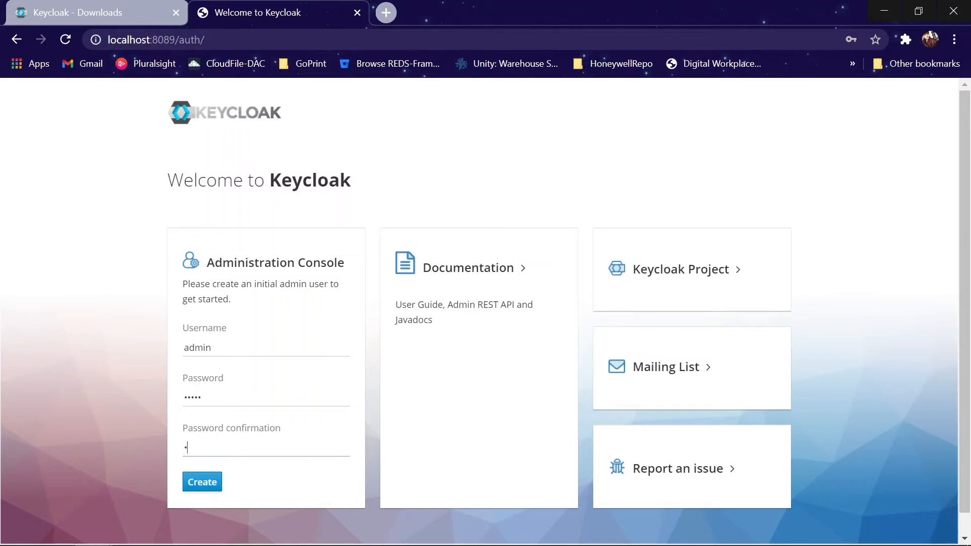
{"action": "left_click", "coordinate": [206, 490]}
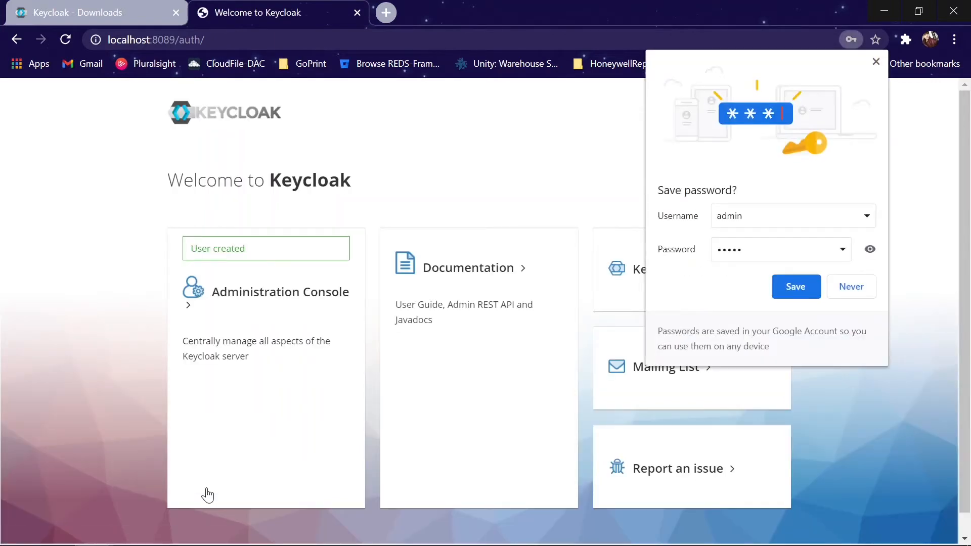
Step: Dismiss Chrome's password prompts and open the Administration Console
{"action": "left_click", "coordinate": [859, 285]}
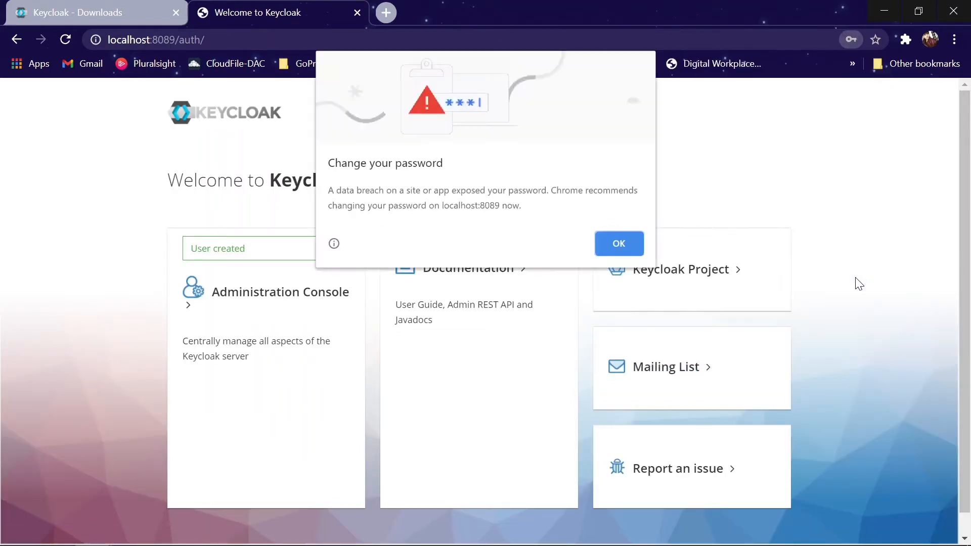
{"action": "left_click", "coordinate": [615, 243]}
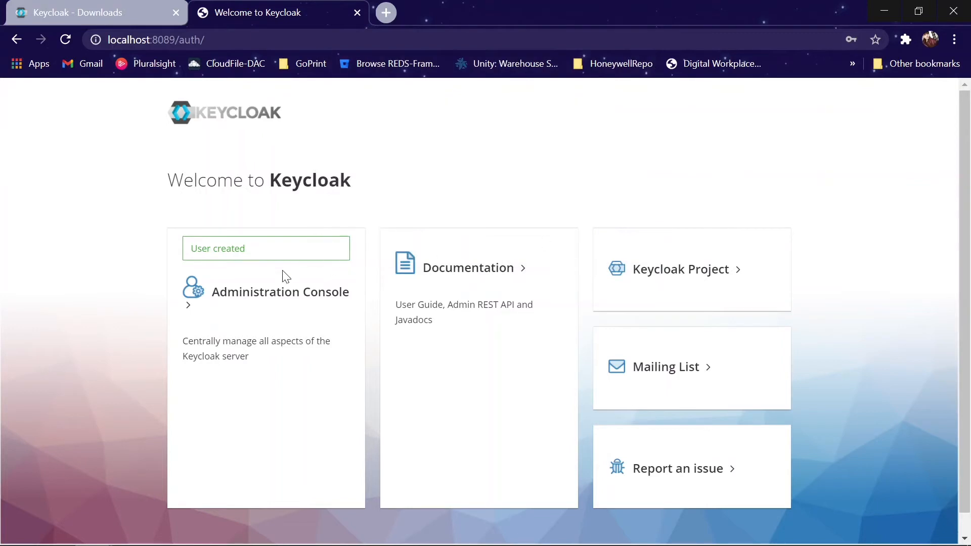
{"action": "left_click_drag", "start_coordinate": [190, 248], "coordinate": [240, 249]}
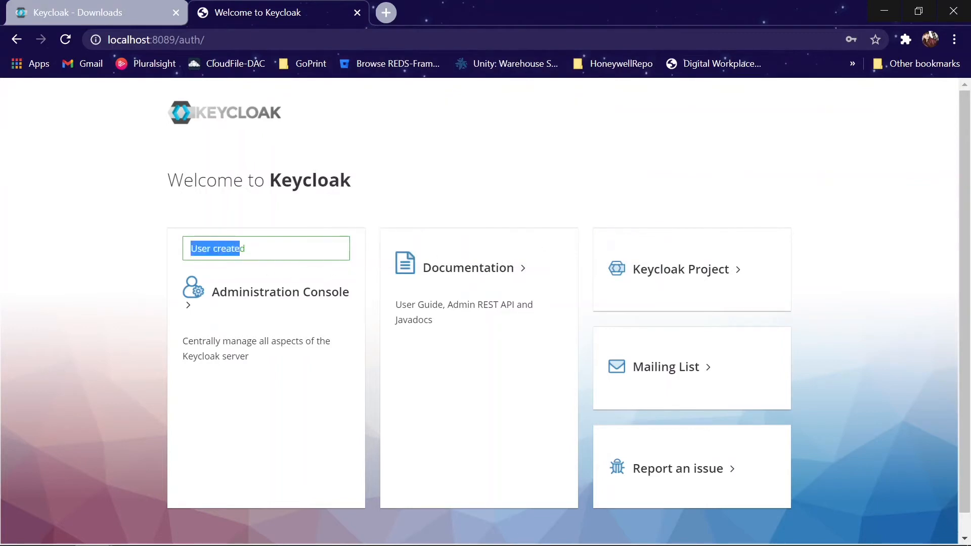
{"action": "left_click", "coordinate": [189, 309]}
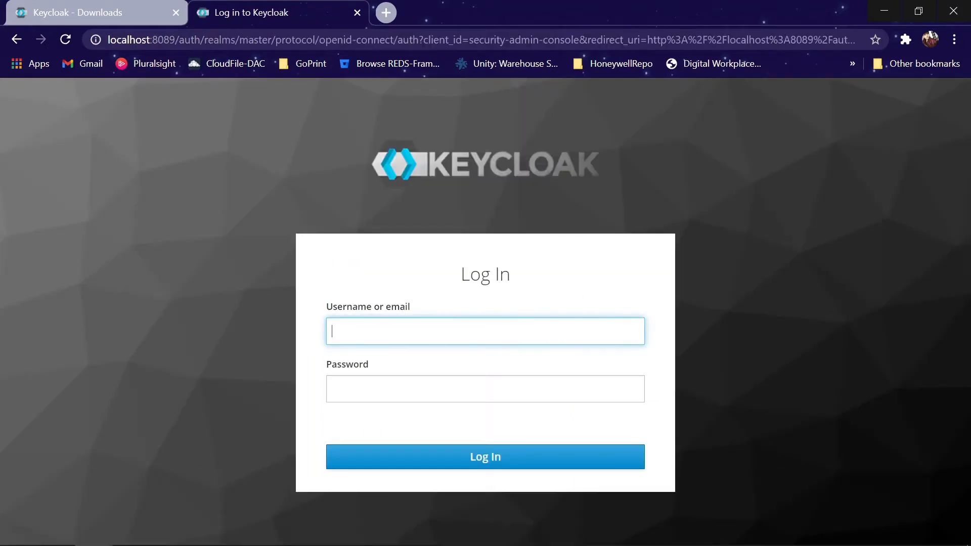
Step: Log in to the Admin Console as admin and dismiss Chrome's password breach warning
{"action": "type", "text": "admin"}
{"action": "key", "text": "Tab"}
{"action": "type", "text": "admin"}
{"action": "key", "text": "Return"}
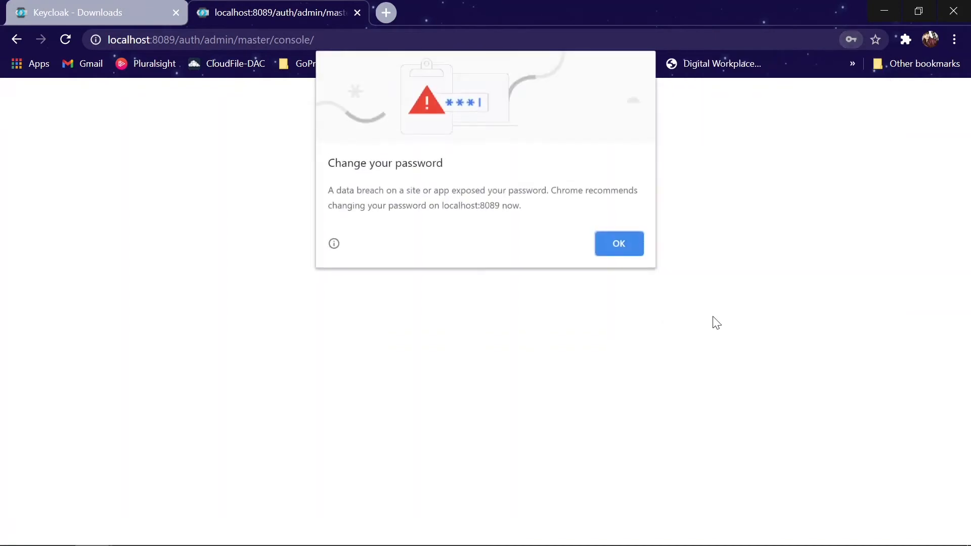
{"action": "left_click", "coordinate": [616, 248]}
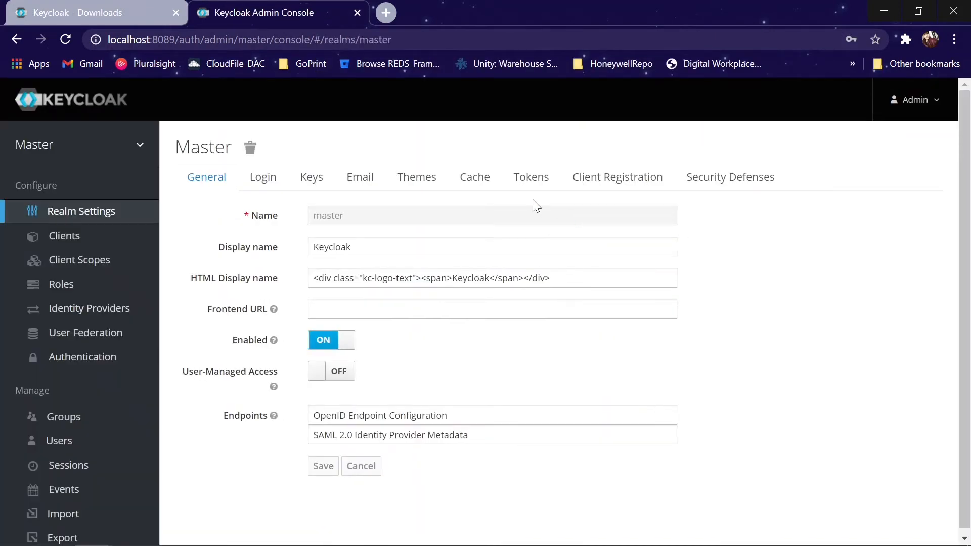
{"action": "mouse_move", "coordinate": [140, 147]}
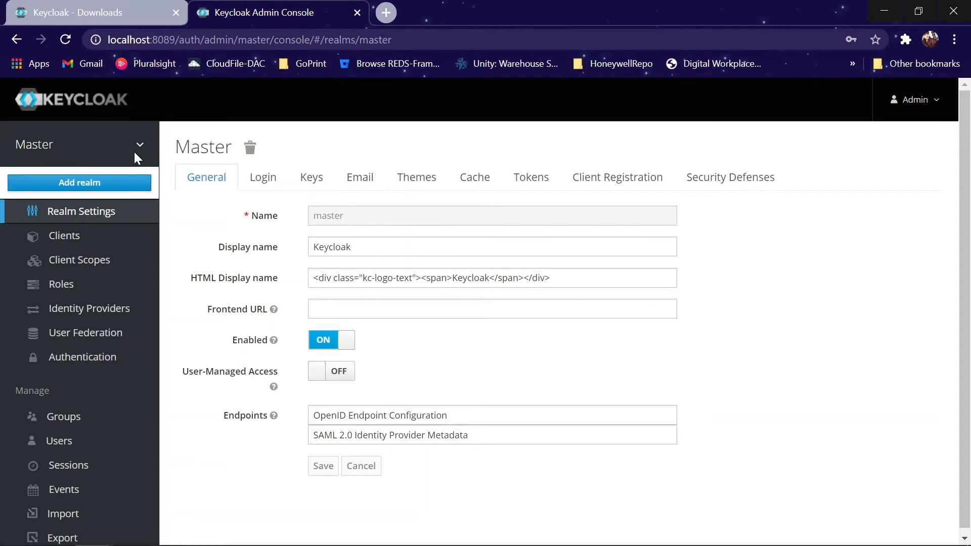
Step: Add a new realm with the name DEMO and create it
{"action": "left_click", "coordinate": [120, 186]}
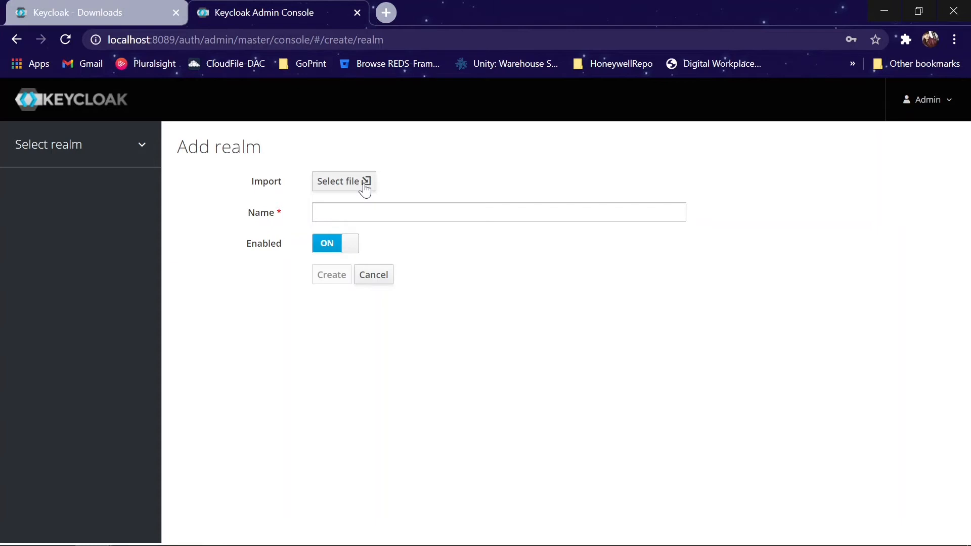
{"action": "left_click", "coordinate": [359, 213]}
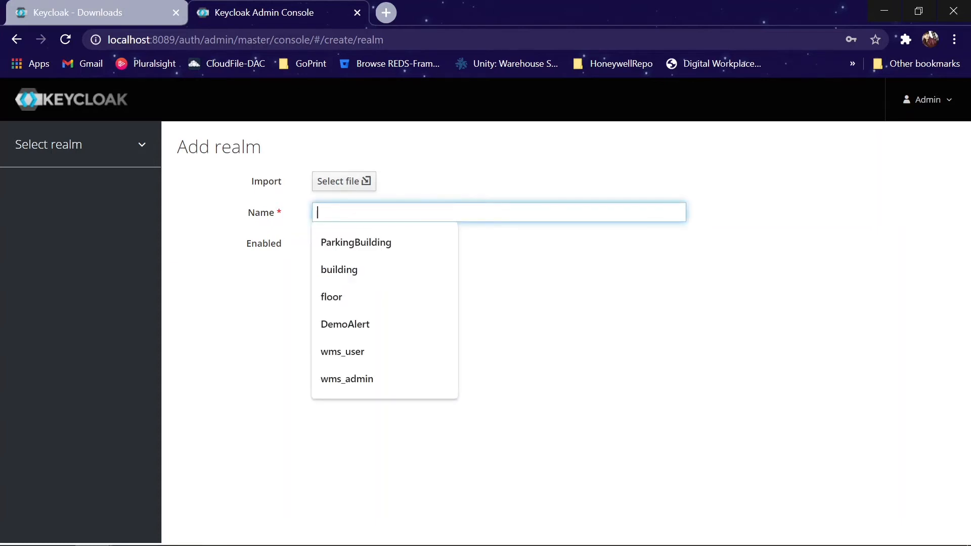
{"action": "type", "text": "D"}
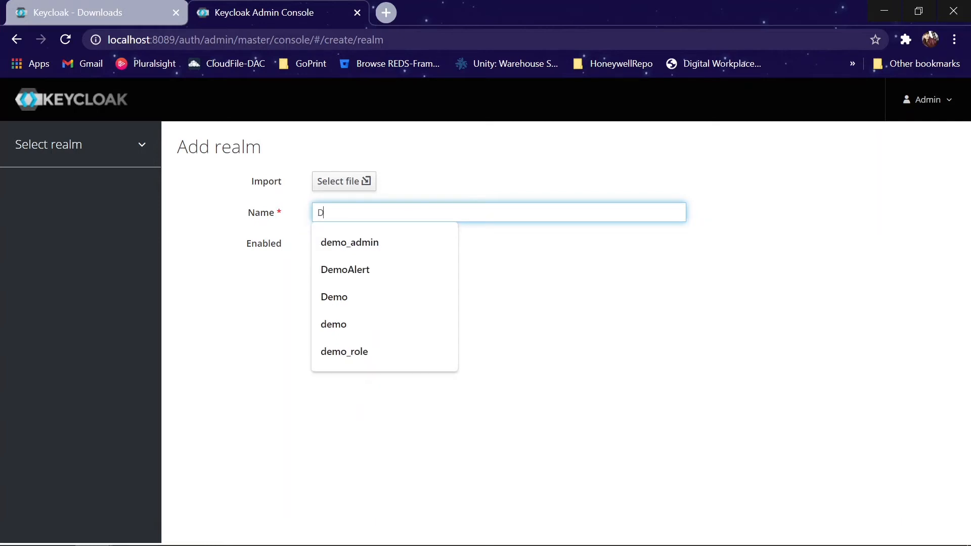
{"action": "type", "text": "EMO"}
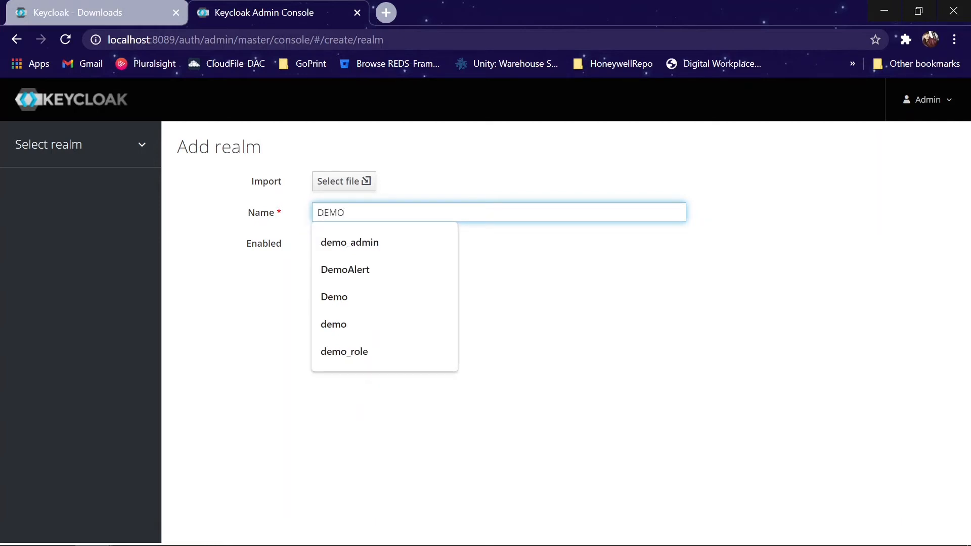
{"action": "left_click", "coordinate": [279, 309]}
{"action": "left_click", "coordinate": [279, 309]}
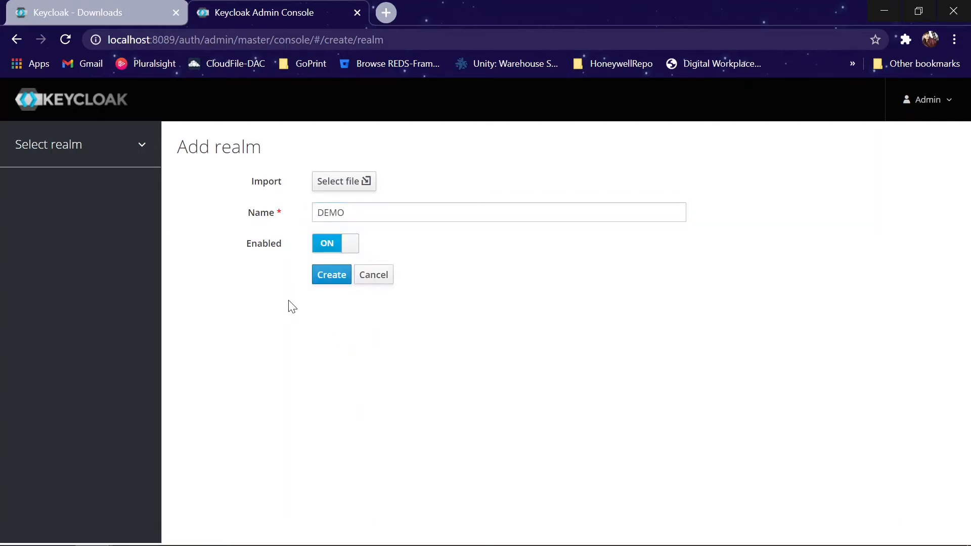
{"action": "left_click", "coordinate": [341, 285]}
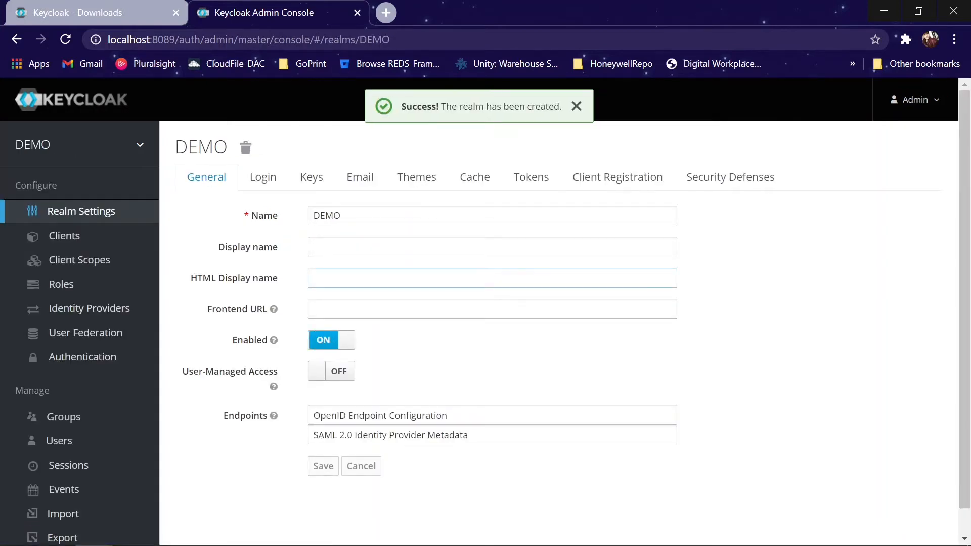
Step: Open the Login tab of the DEMO realm's settings
{"action": "scroll", "coordinate": [340, 284], "scroll_direction": "down", "scroll_amount": 1}
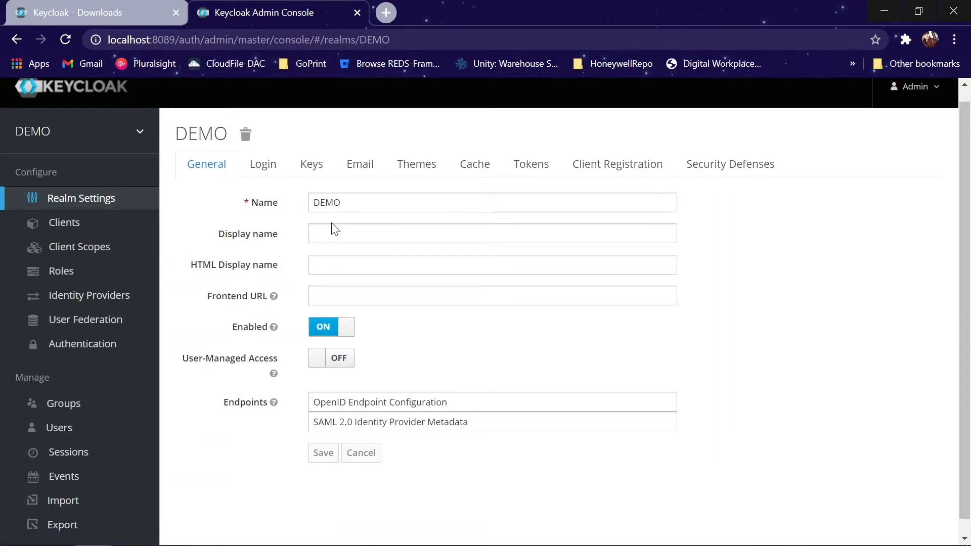
{"action": "left_click", "coordinate": [271, 173]}
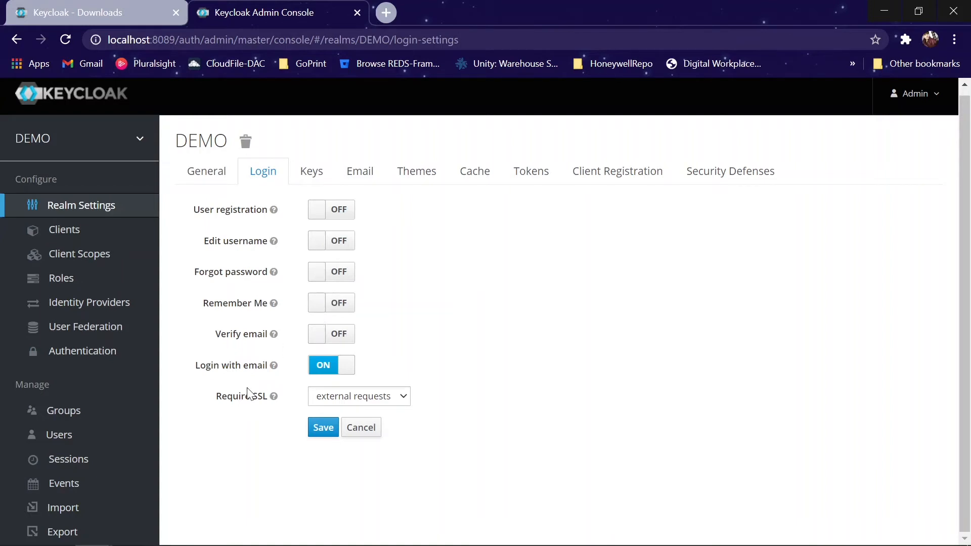
{"action": "left_click_drag", "start_coordinate": [216, 403], "coordinate": [269, 409]}
{"action": "left_click", "coordinate": [267, 408]}
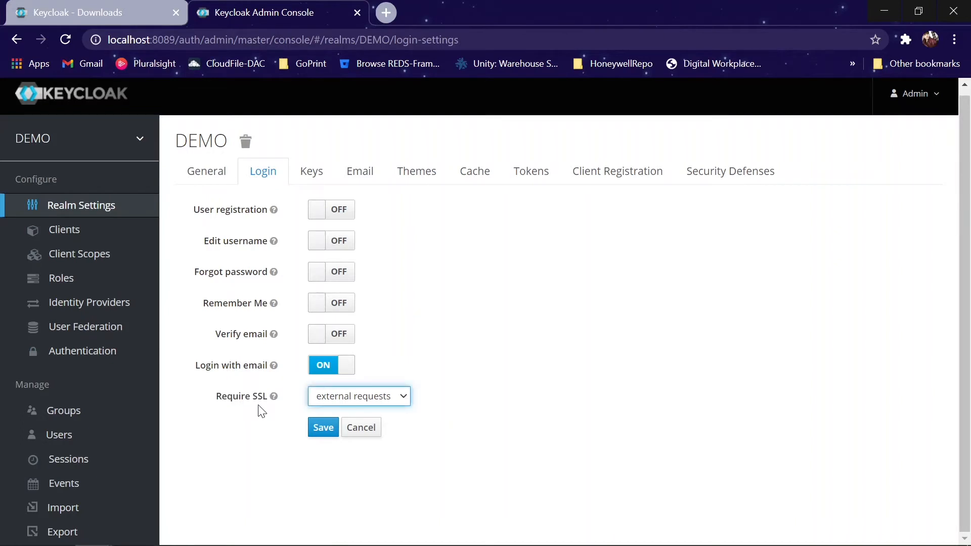
{"action": "left_click", "coordinate": [383, 397]}
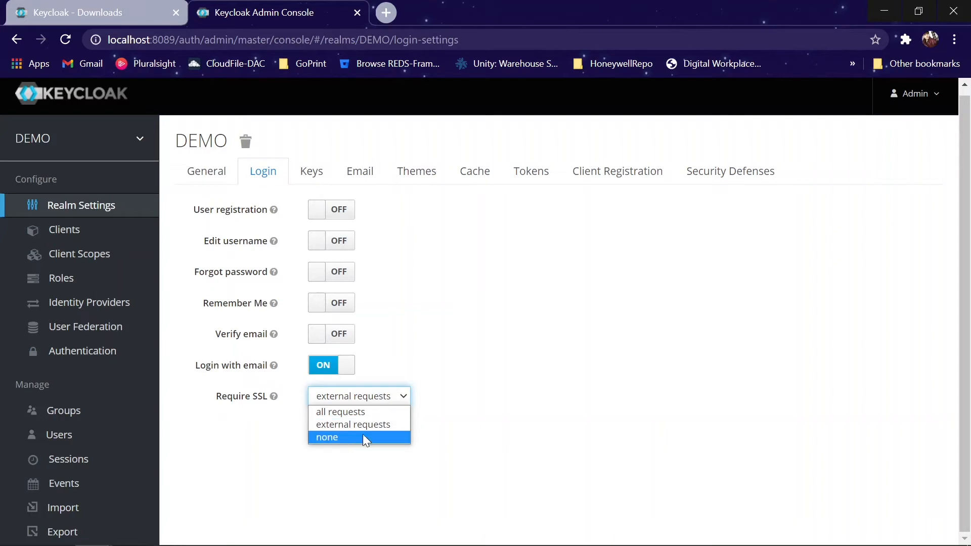
{"action": "left_click", "coordinate": [573, 350]}
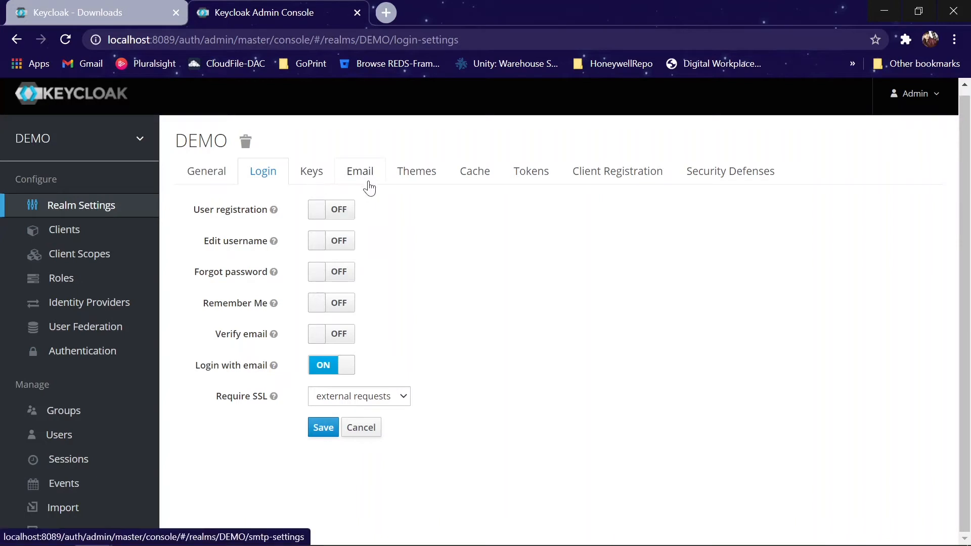
Step: Review the DEMO realm's theme settings, leaving the login theme unset, then go to Clients
{"action": "left_click", "coordinate": [411, 183]}
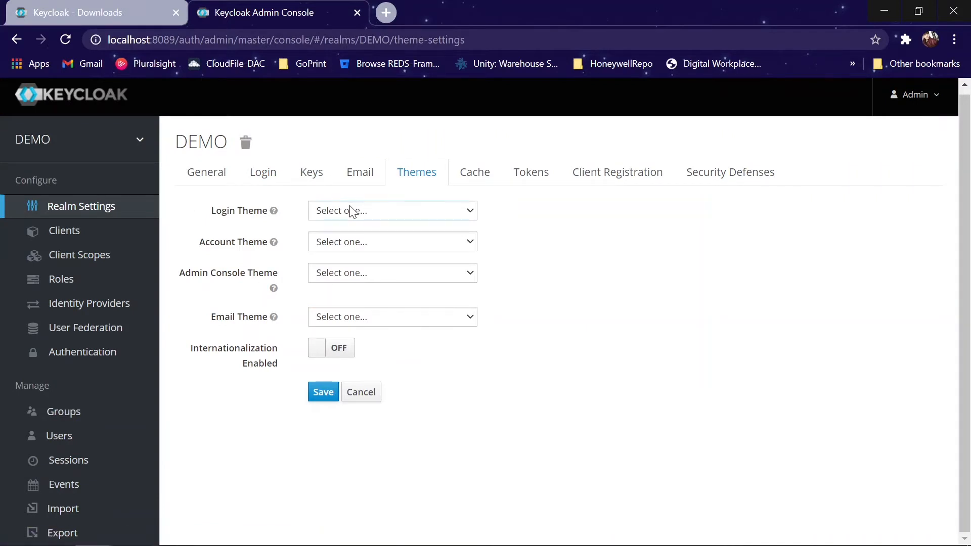
{"action": "left_click", "coordinate": [353, 211]}
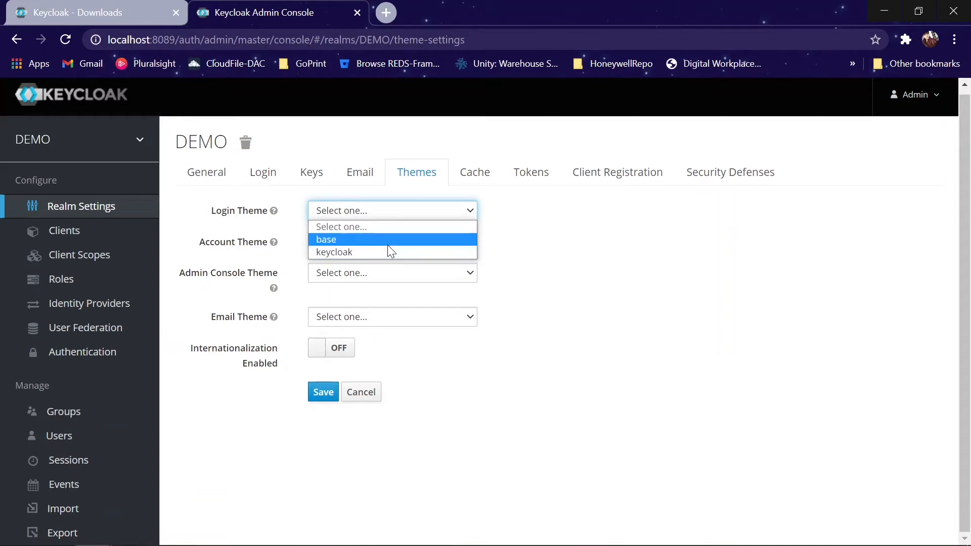
{"action": "left_click", "coordinate": [582, 229]}
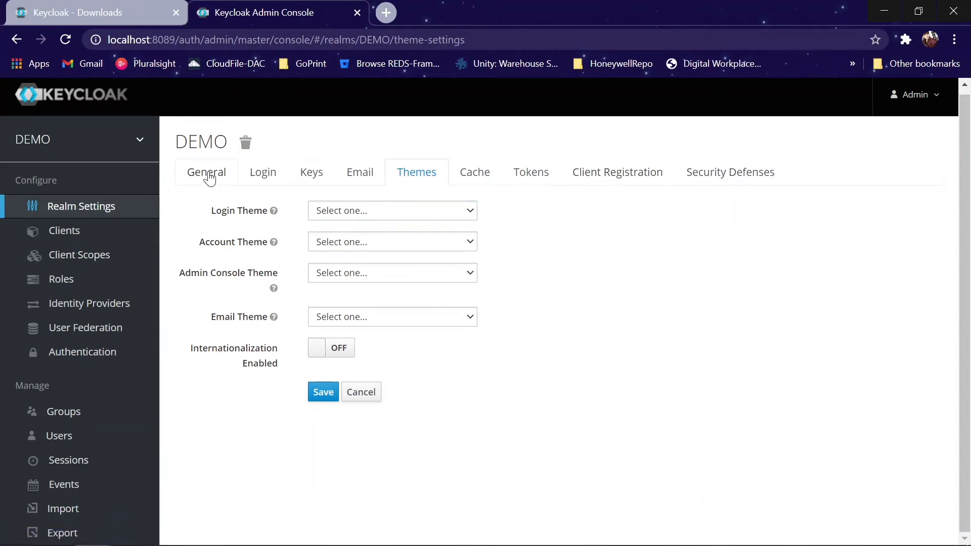
{"action": "left_click", "coordinate": [66, 231]}
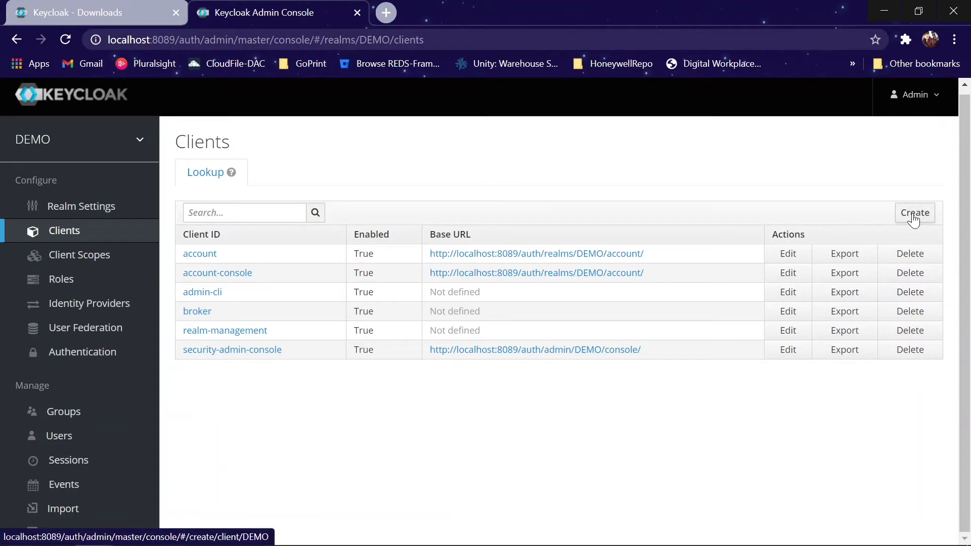
Step: Start a new client with client ID Demo and the openid-connect protocol
{"action": "left_click", "coordinate": [914, 219]}
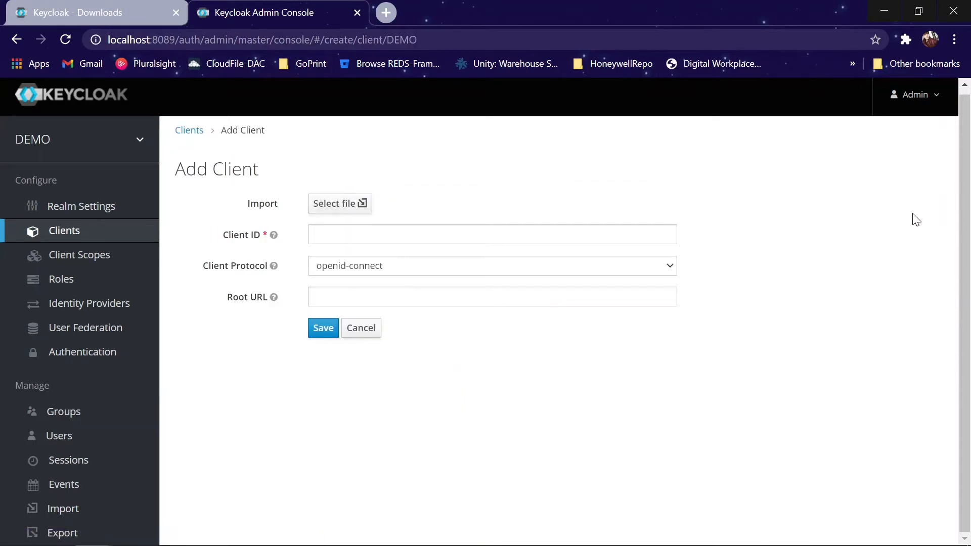
{"action": "left_click", "coordinate": [380, 234]}
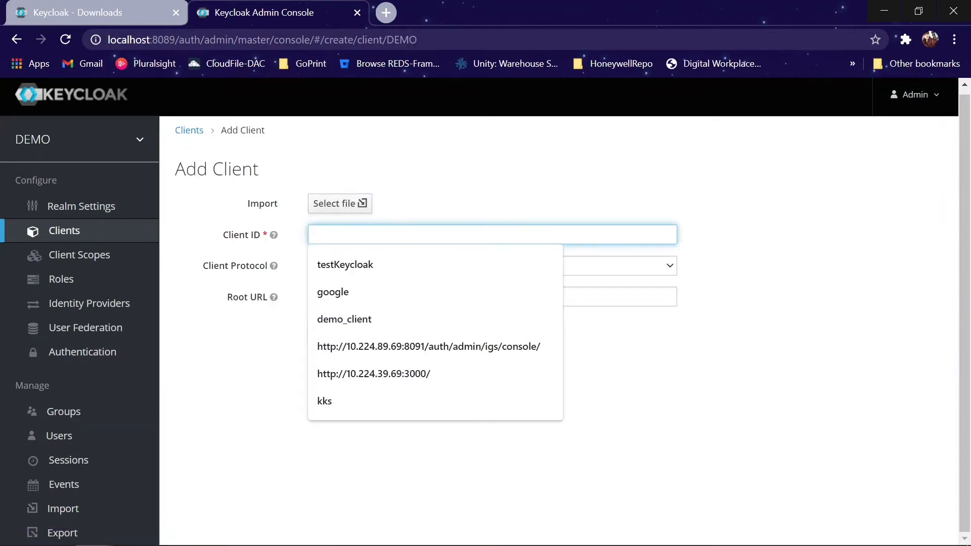
{"action": "type", "text": "Demo"}
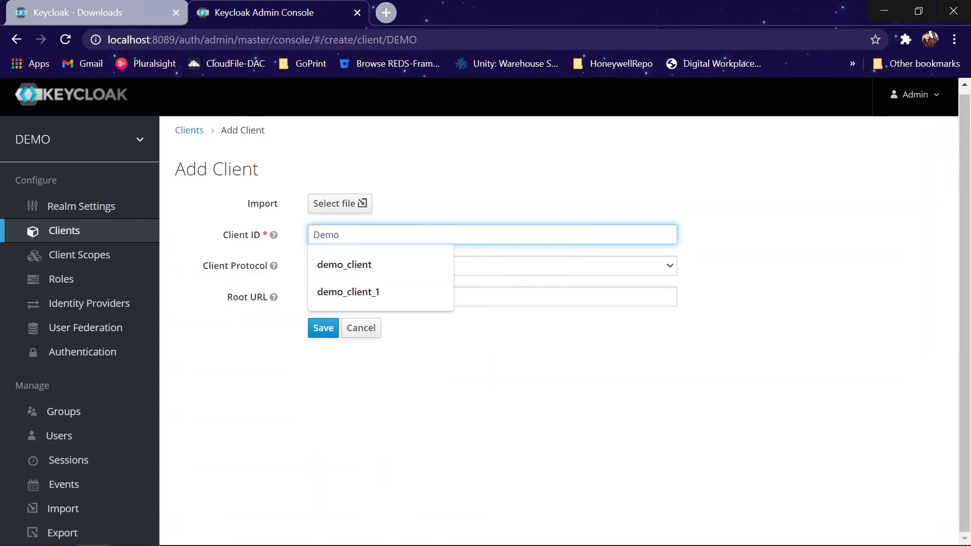
{"action": "left_click", "coordinate": [205, 410]}
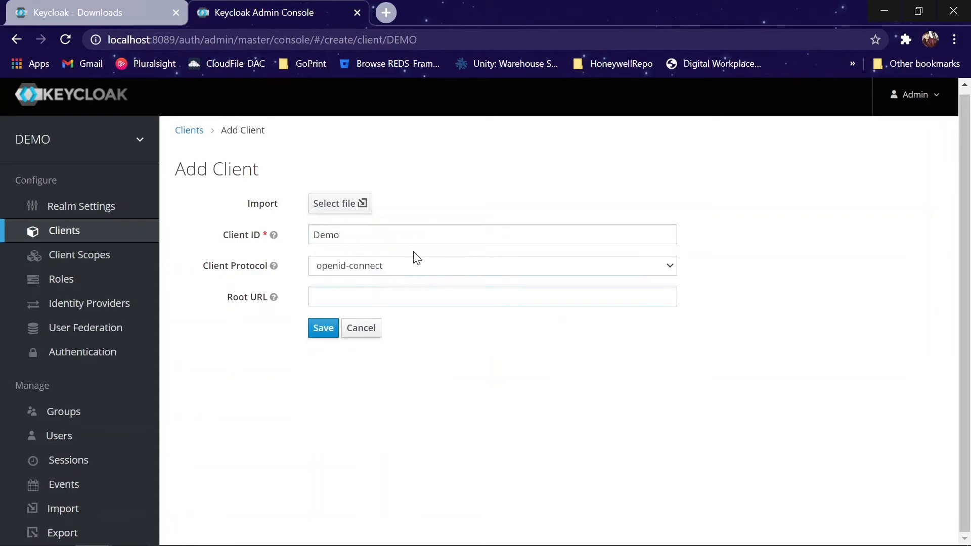
{"action": "left_click", "coordinate": [400, 262]}
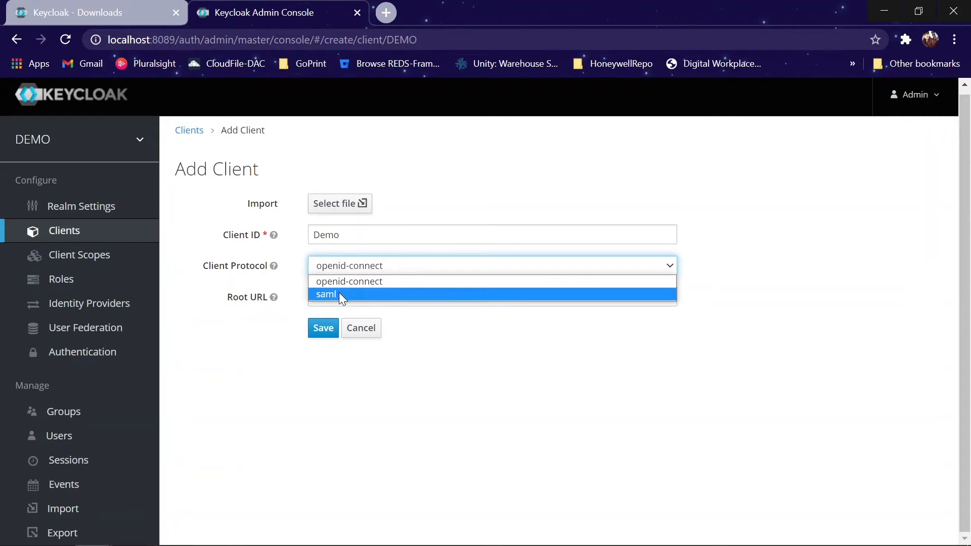
{"action": "left_click", "coordinate": [387, 282]}
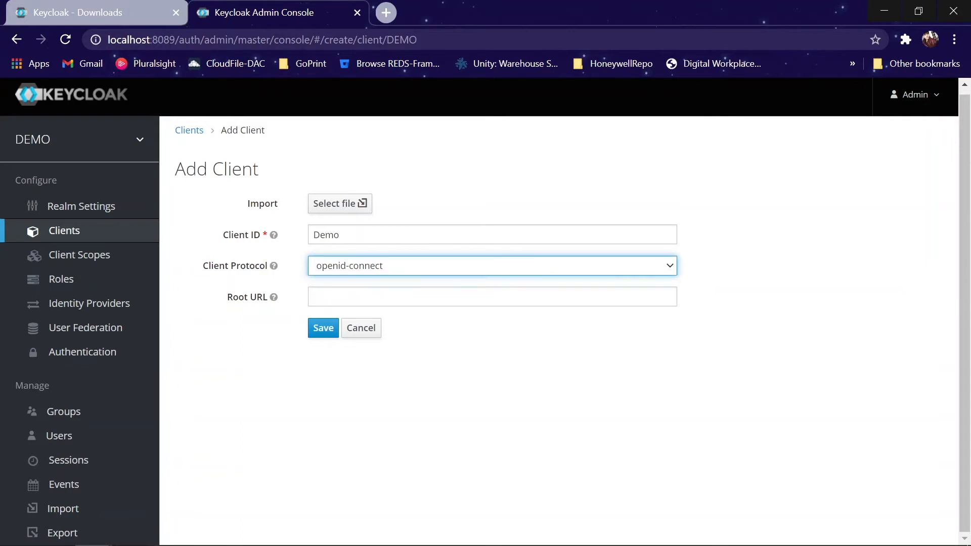
{"action": "left_click", "coordinate": [370, 298]}
{"action": "type", "text": "local"}
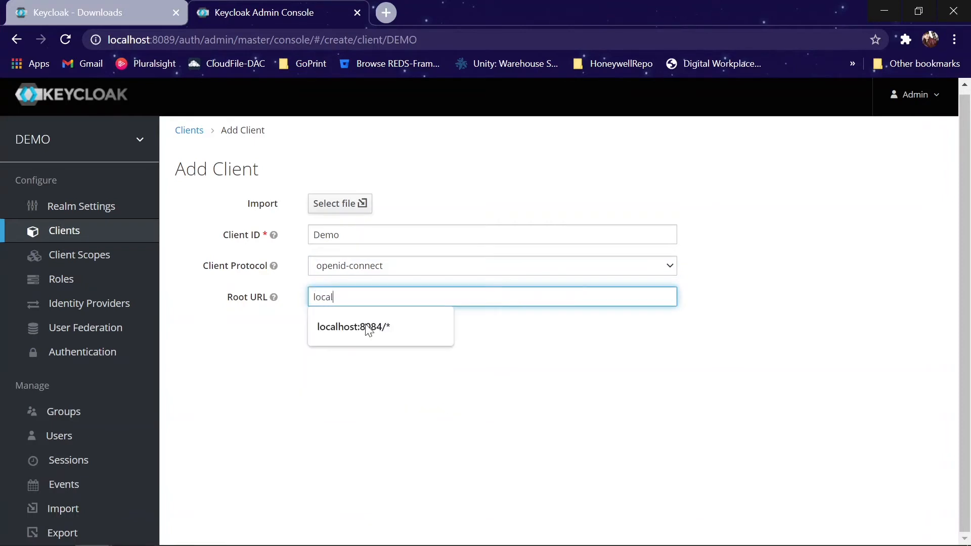
{"action": "type", "text": "host:8084/*"}
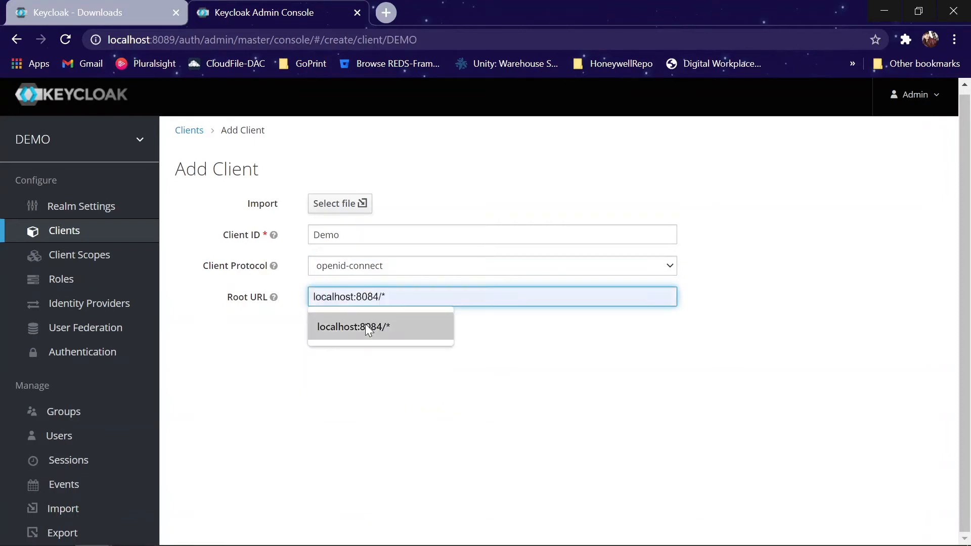
{"action": "left_click", "coordinate": [368, 327]}
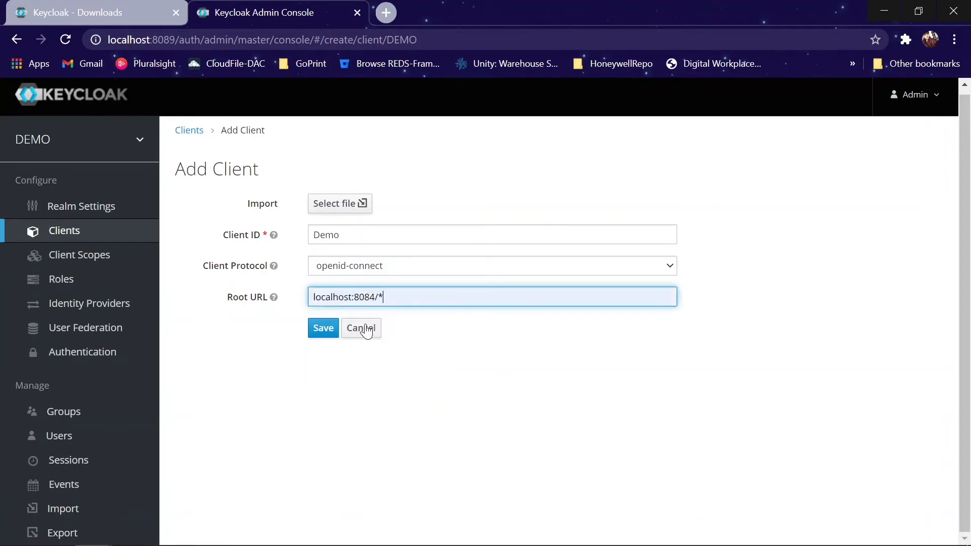
{"action": "left_click", "coordinate": [324, 328]}
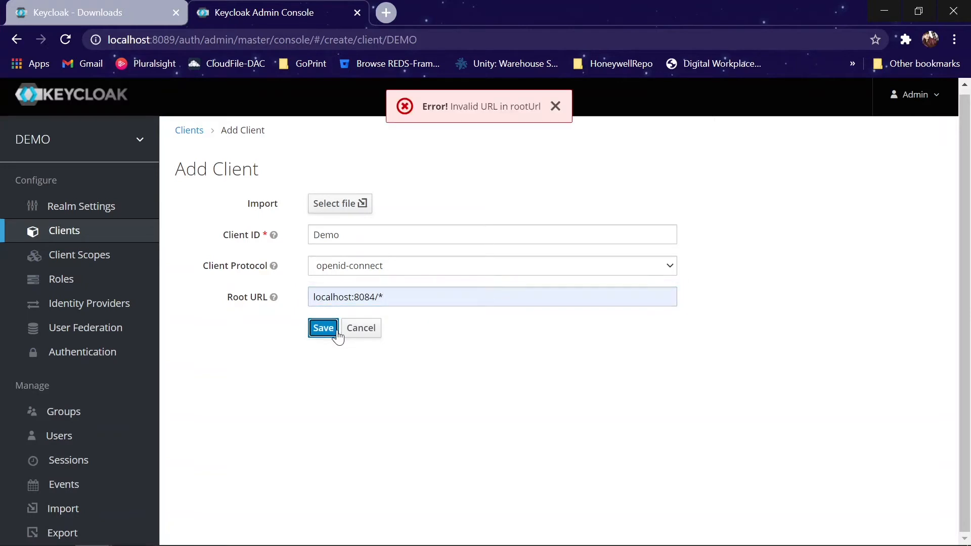
{"action": "left_click", "coordinate": [313, 297]}
{"action": "type", "text": "http://"}
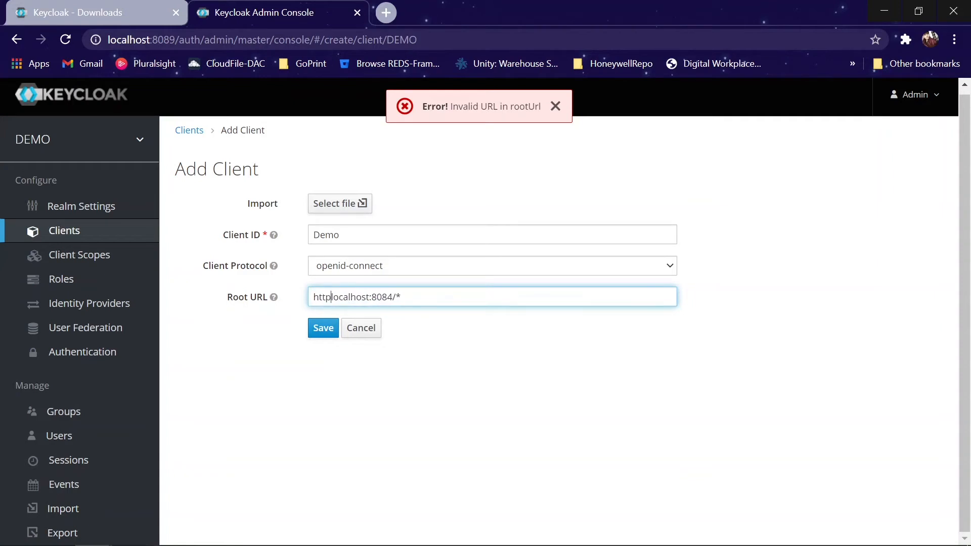
{"action": "left_click", "coordinate": [331, 329]}
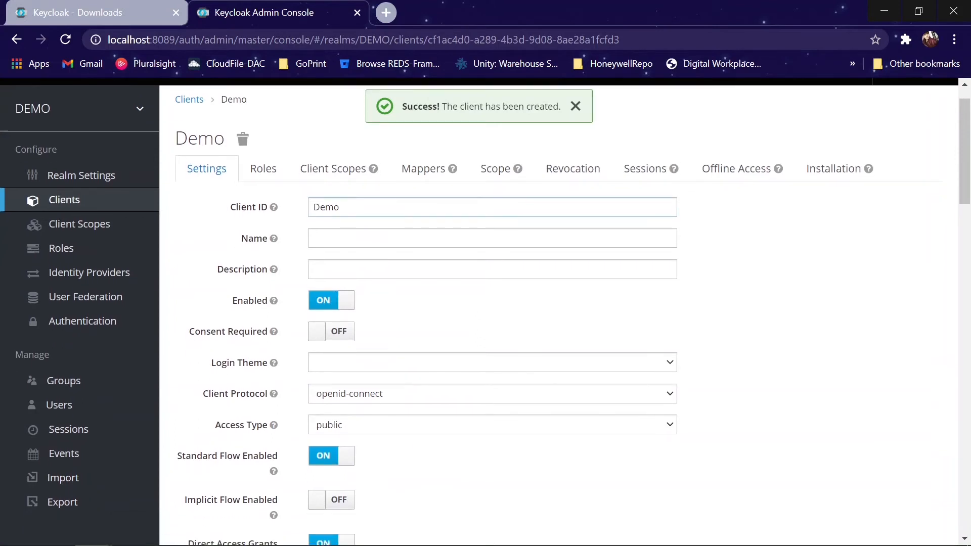
{"action": "scroll", "coordinate": [358, 248], "scroll_direction": "down", "scroll_amount": 3}
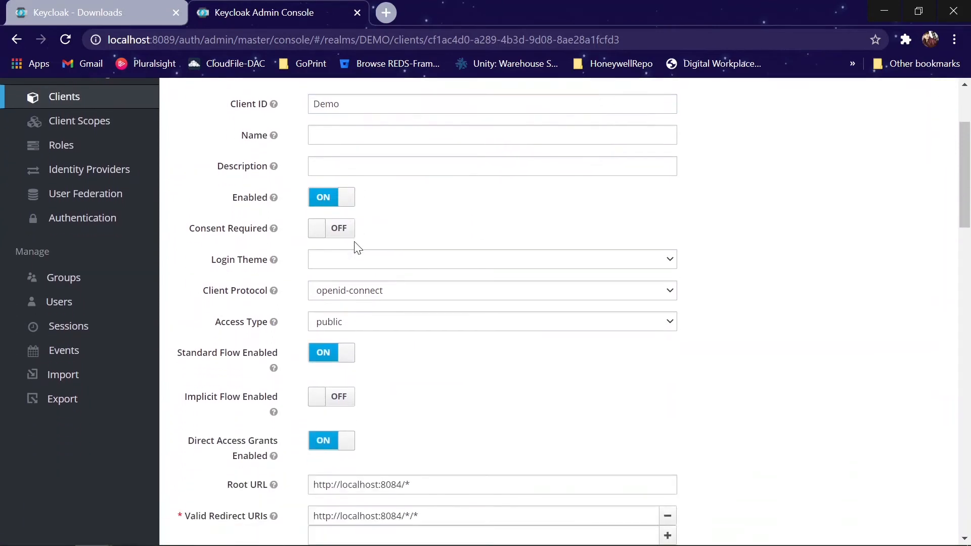
{"action": "left_click", "coordinate": [346, 259]}
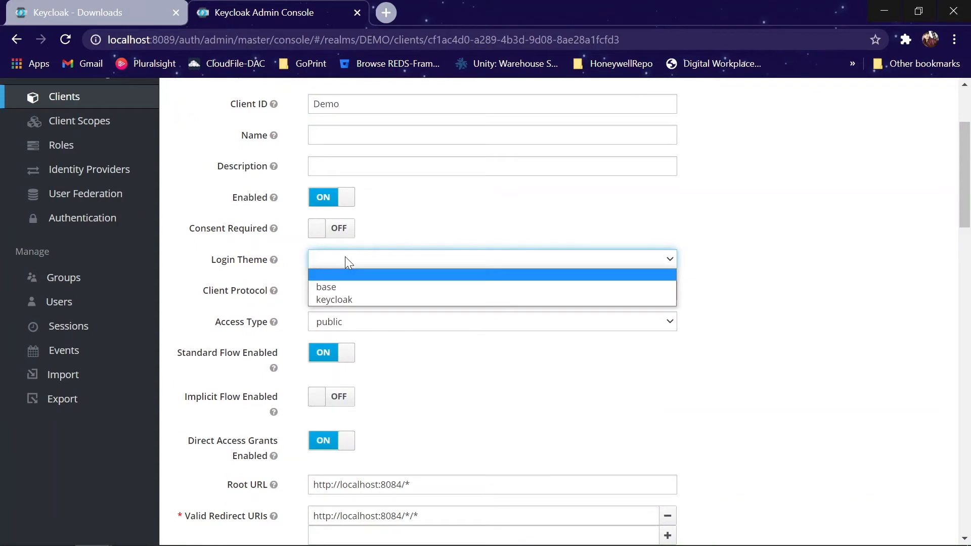
{"action": "left_click", "coordinate": [346, 259]}
{"action": "scroll", "coordinate": [399, 260], "scroll_direction": "down", "scroll_amount": 2}
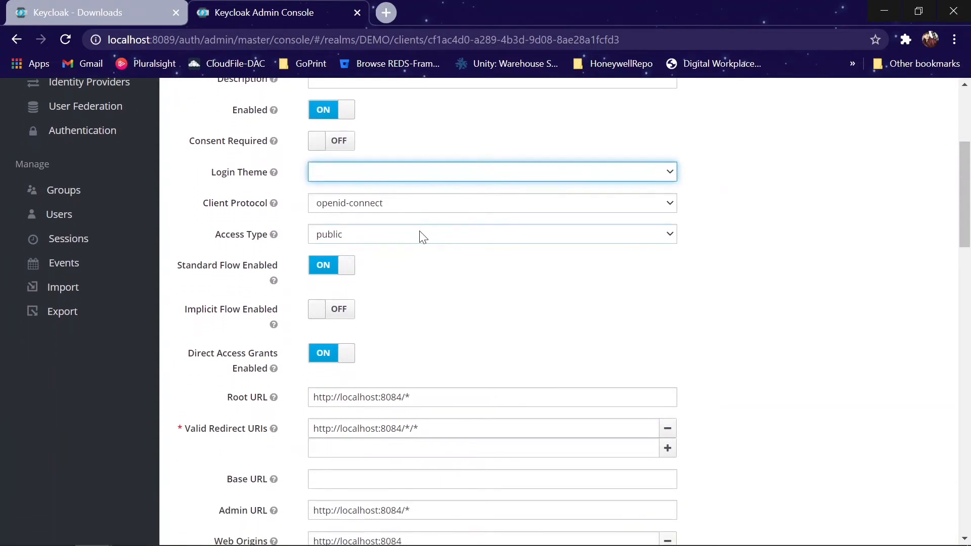
{"action": "left_click", "coordinate": [423, 236]}
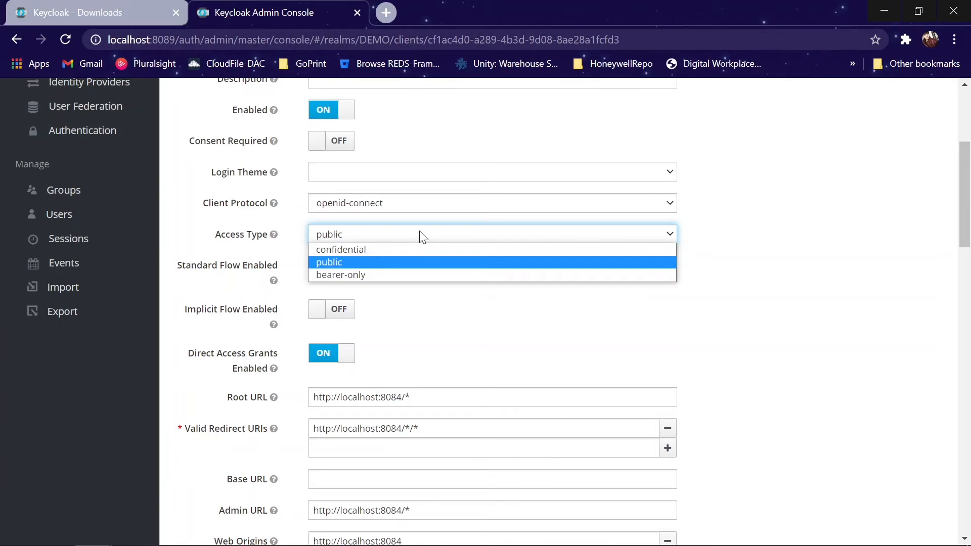
{"action": "left_click", "coordinate": [461, 340]}
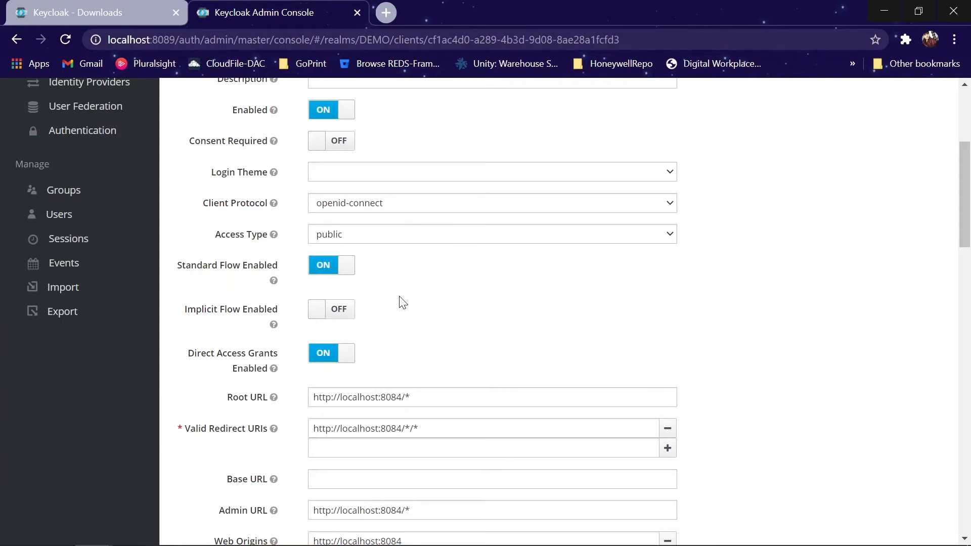
{"action": "scroll", "coordinate": [403, 303], "scroll_direction": "down", "scroll_amount": 3}
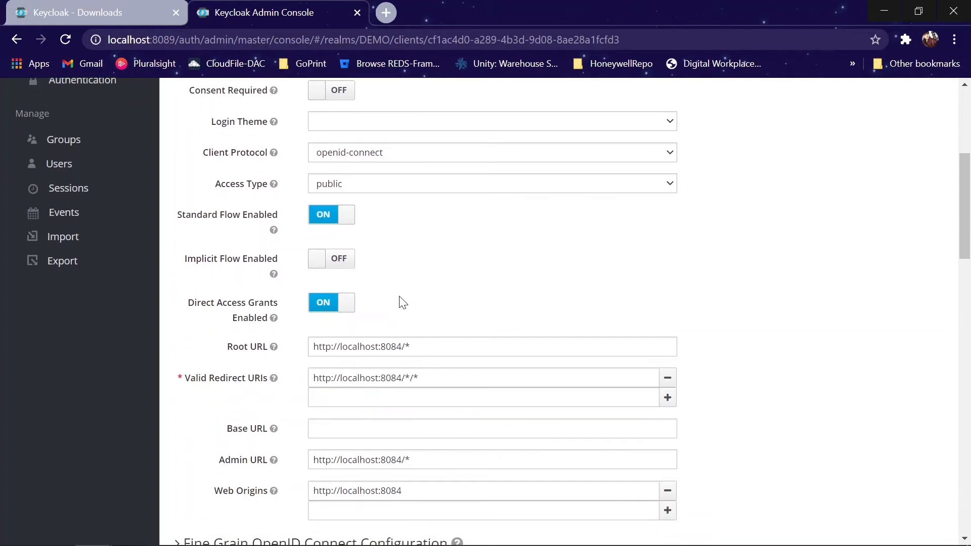
{"action": "scroll", "coordinate": [403, 303], "scroll_direction": "down", "scroll_amount": 1}
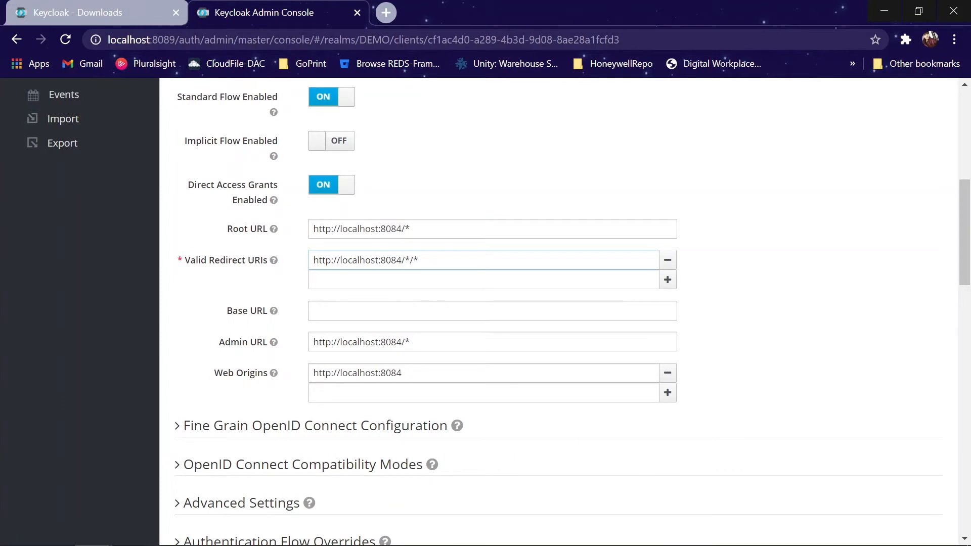
{"action": "key", "text": "ctrl+a"}
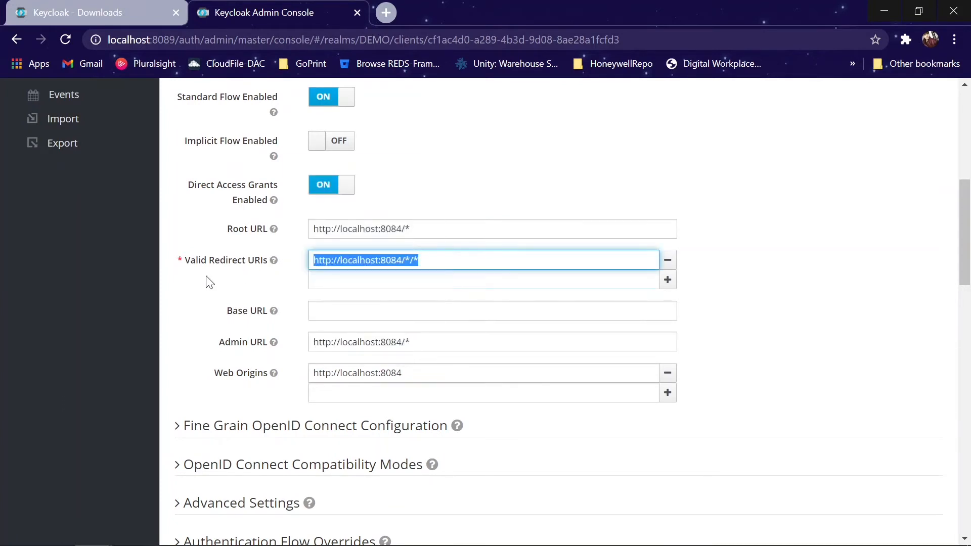
{"action": "left_click", "coordinate": [207, 294]}
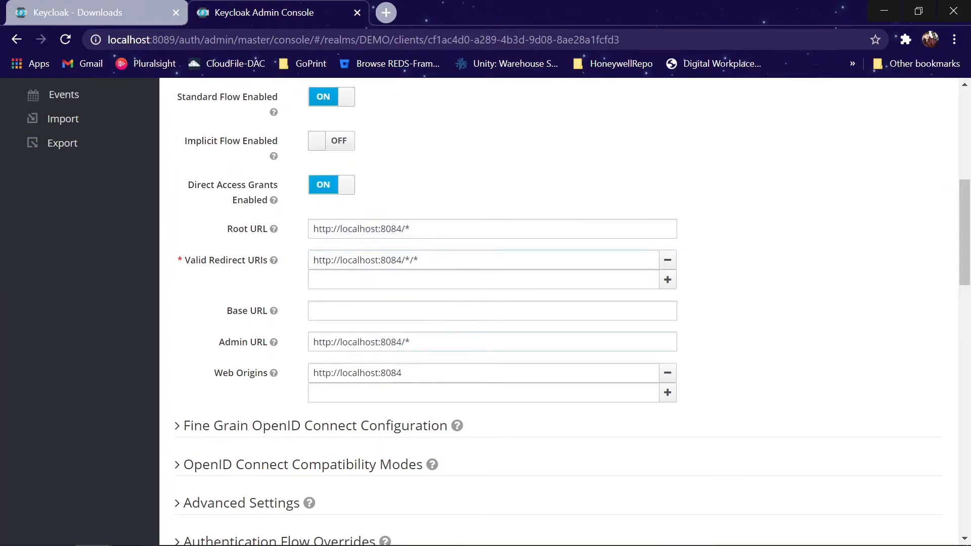
{"action": "left_click_drag", "start_coordinate": [424, 261], "coordinate": [297, 274]}
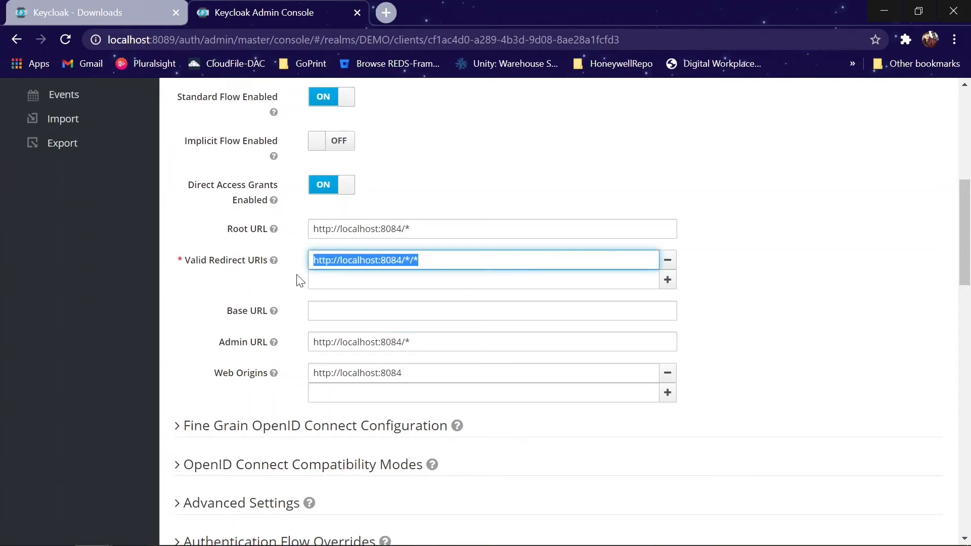
{"action": "left_click", "coordinate": [237, 296]}
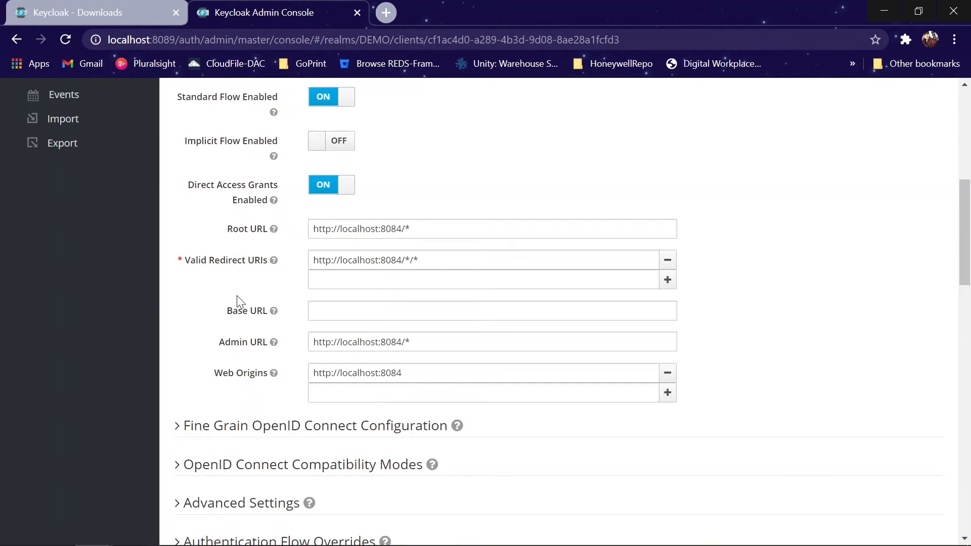
{"action": "left_click", "coordinate": [314, 285]}
{"action": "left_click_drag", "start_coordinate": [419, 260], "coordinate": [307, 271]}
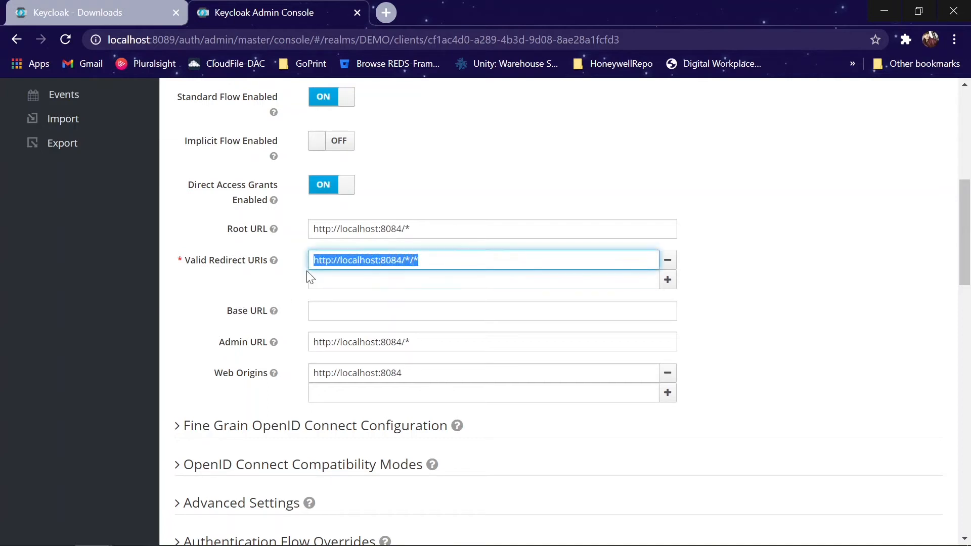
{"action": "left_click", "coordinate": [229, 287]}
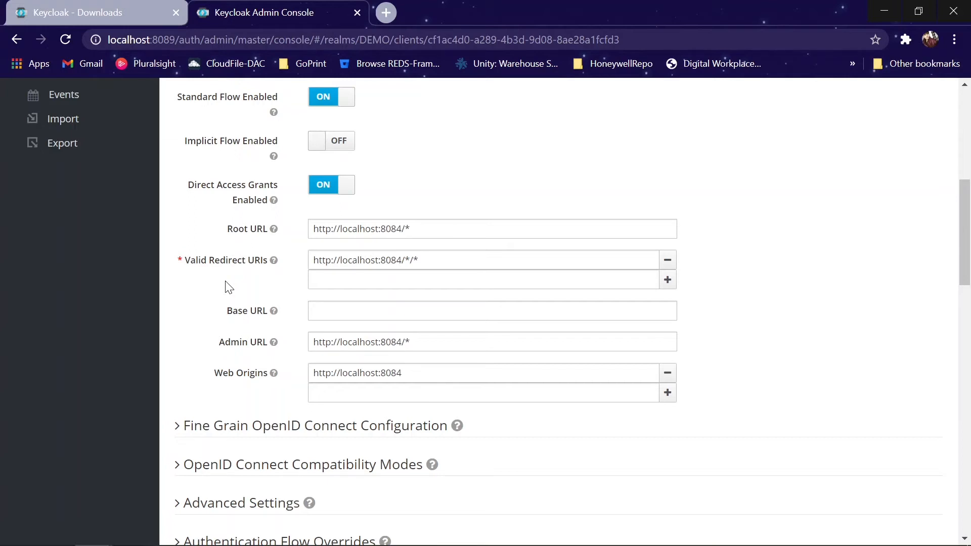
{"action": "left_click_drag", "start_coordinate": [425, 260], "coordinate": [297, 258]}
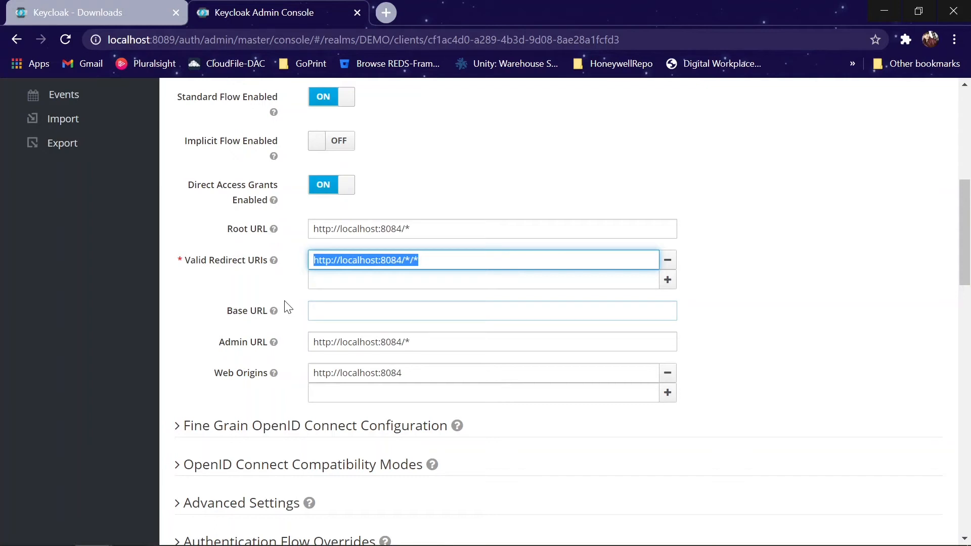
{"action": "left_click", "coordinate": [421, 260]}
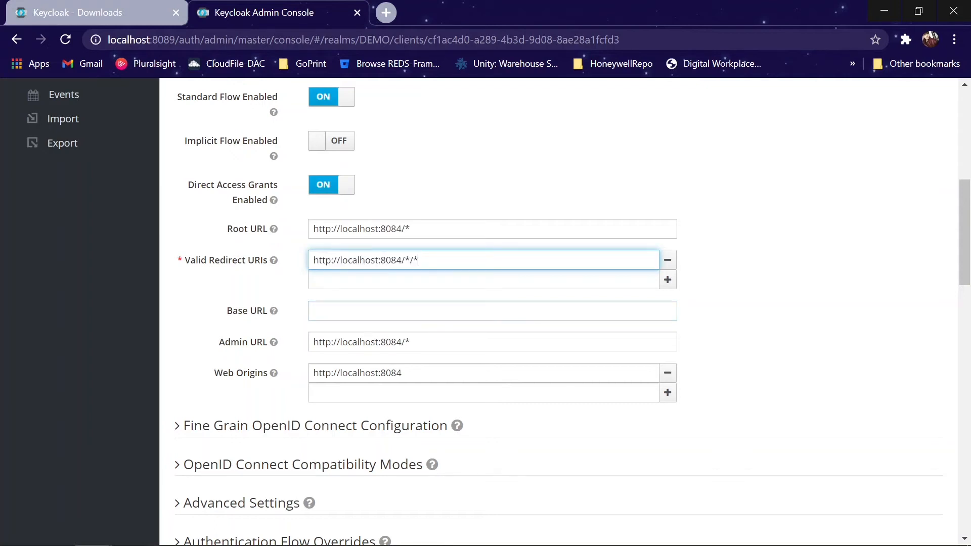
{"action": "left_click_drag", "start_coordinate": [406, 260], "coordinate": [301, 273]}
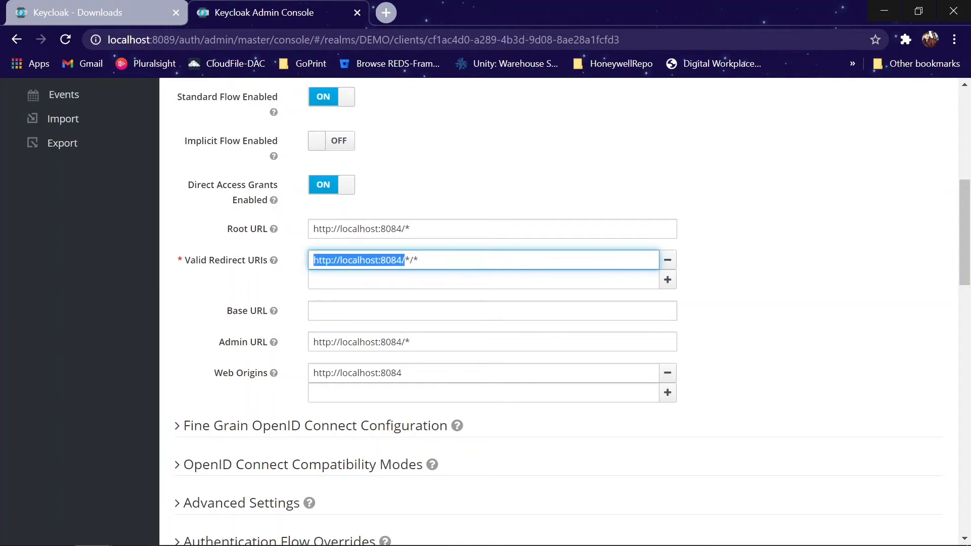
{"action": "left_click_drag", "start_coordinate": [419, 260], "coordinate": [401, 260]}
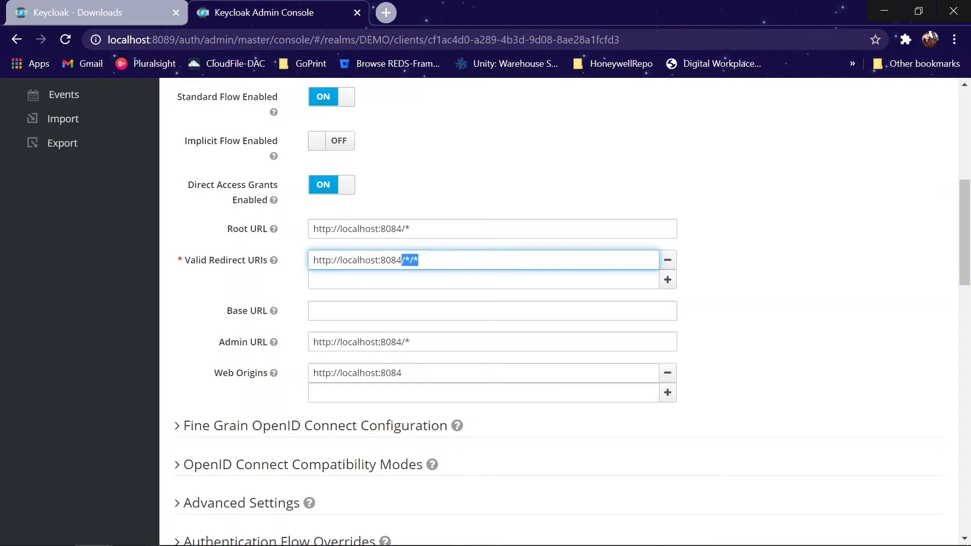
{"action": "key", "text": "ctrl+a"}
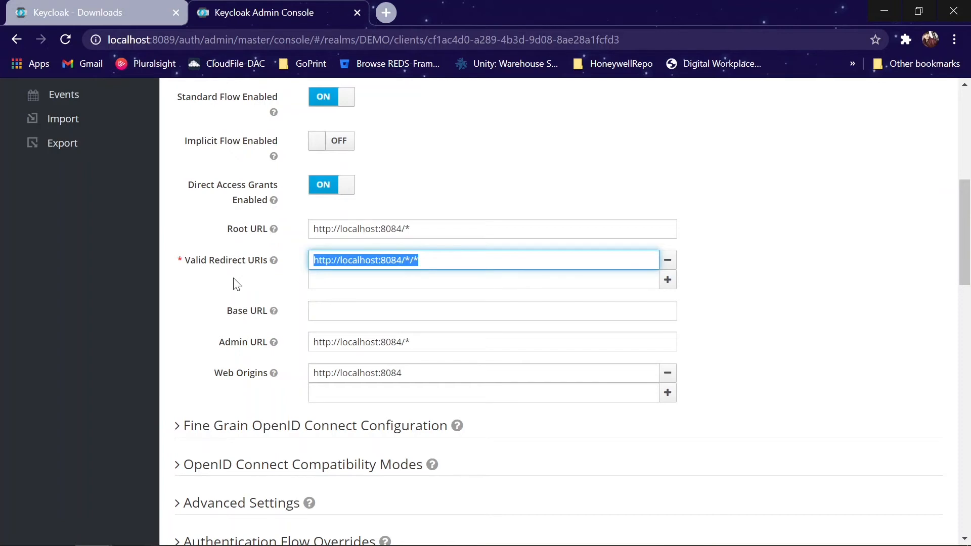
{"action": "left_click", "coordinate": [234, 281]}
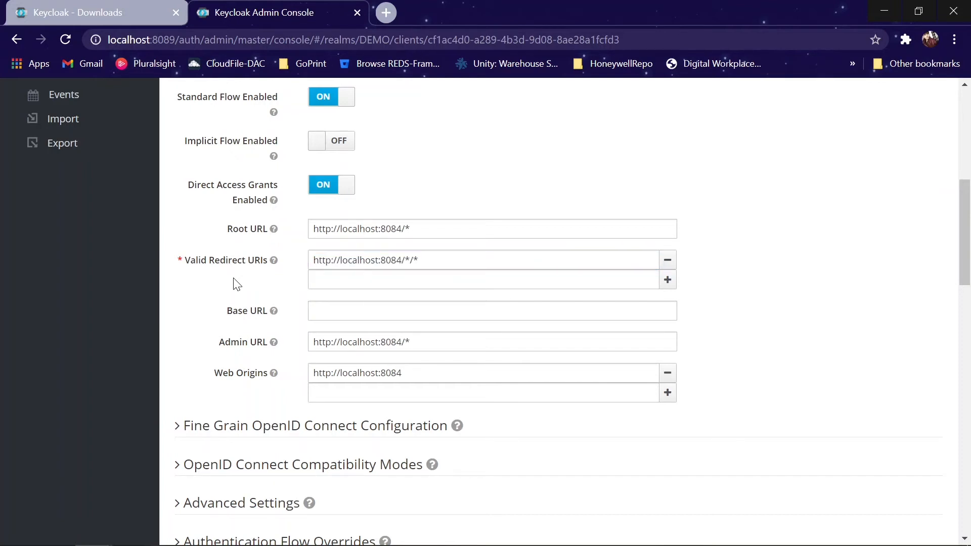
{"action": "scroll", "coordinate": [236, 284], "scroll_direction": "down", "scroll_amount": 1}
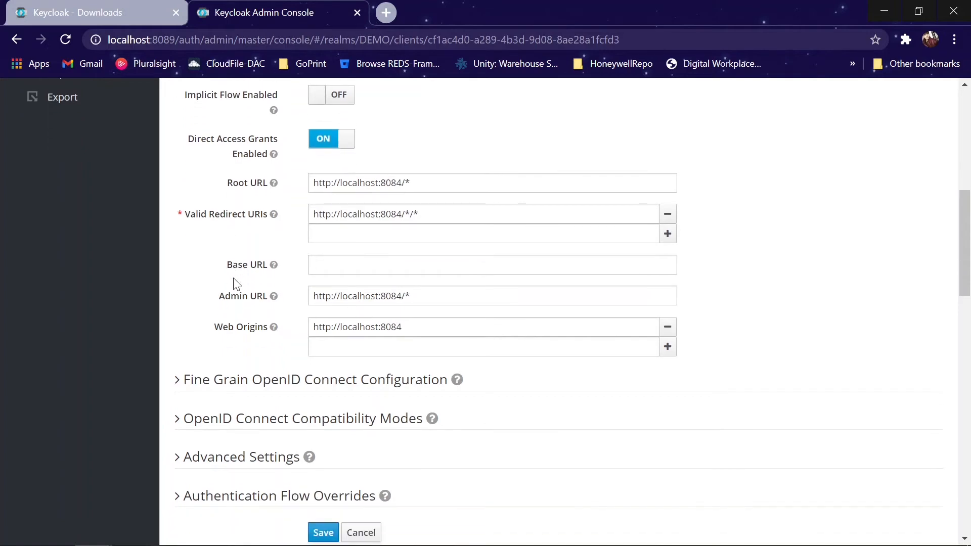
{"action": "scroll", "coordinate": [236, 284], "scroll_direction": "up", "scroll_amount": 10}
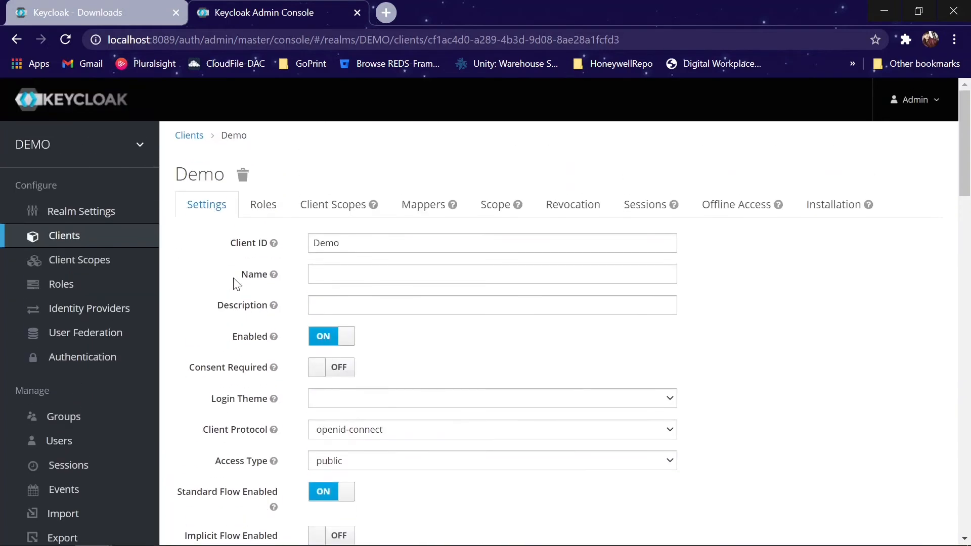
Step: Open the Demo client's empty Roles list and begin adding a client role
{"action": "left_click", "coordinate": [272, 209]}
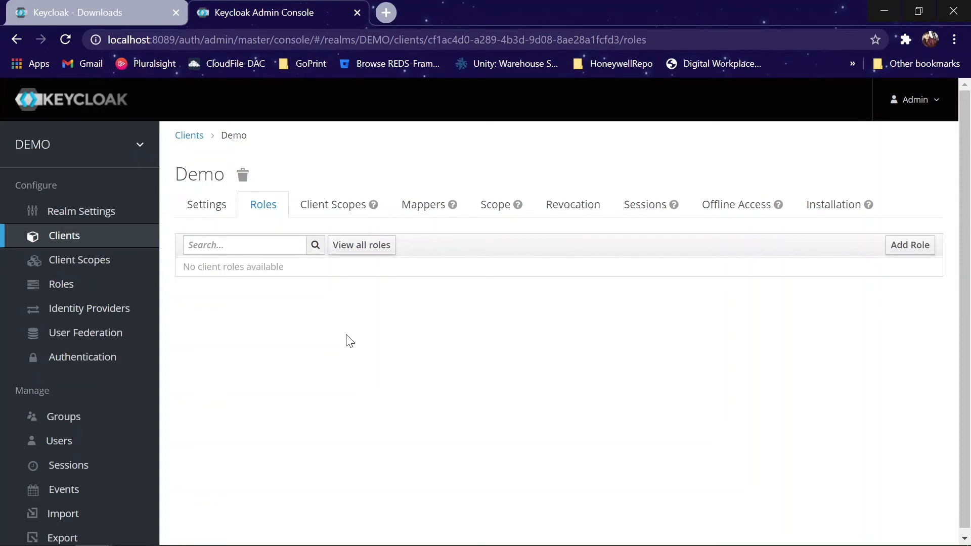
{"action": "left_click", "coordinate": [907, 257]}
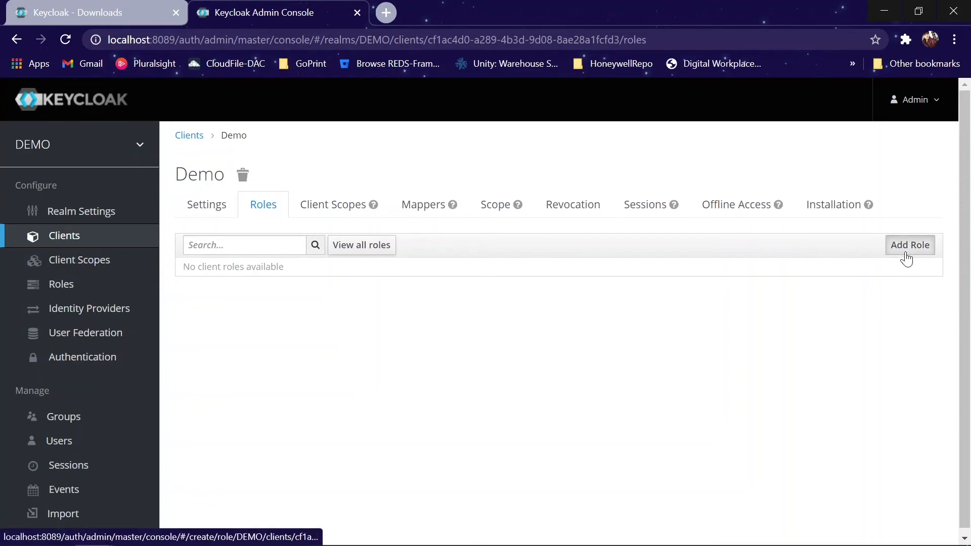
Step: Save a client role named Admin on Demo, then check its attributes and members
{"action": "left_click", "coordinate": [546, 210]}
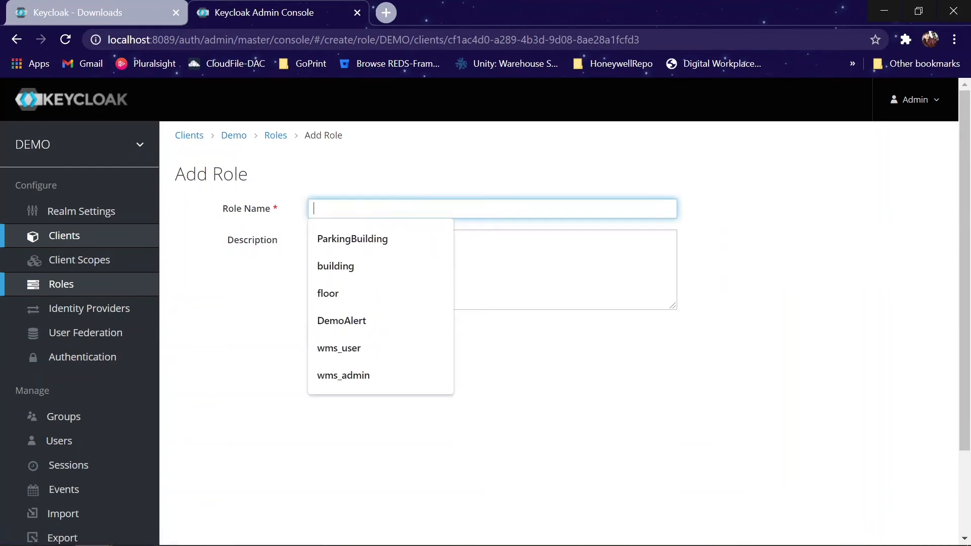
{"action": "type", "text": "Admin"}
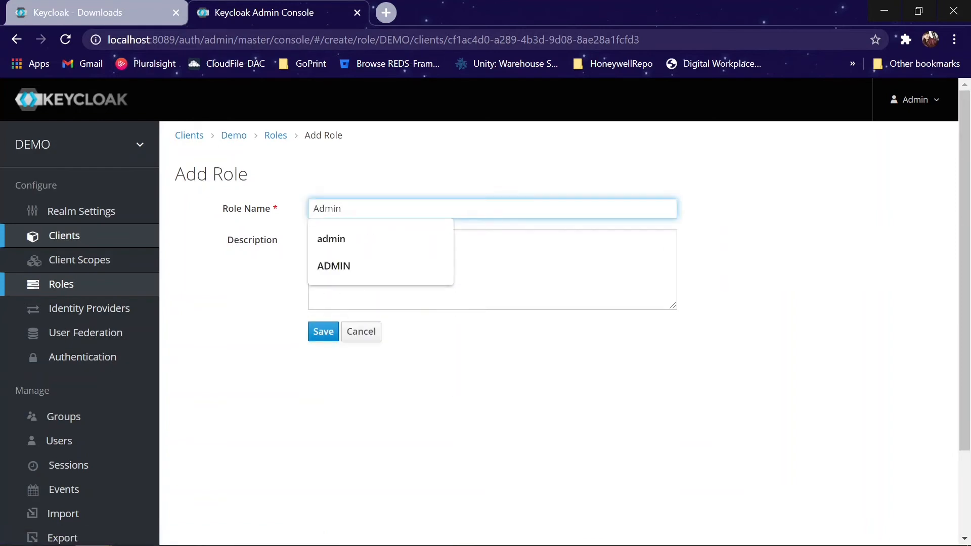
{"action": "left_click", "coordinate": [320, 332]}
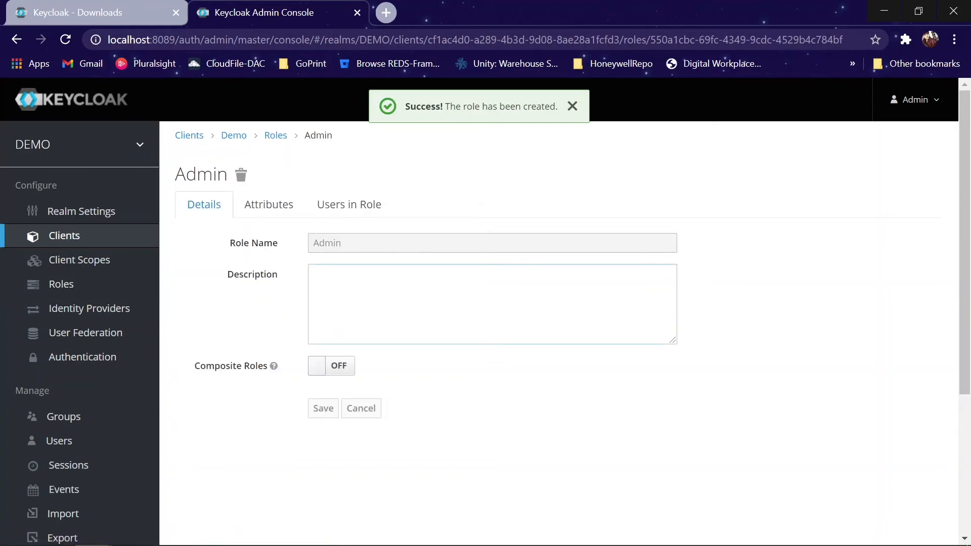
{"action": "left_click", "coordinate": [257, 212]}
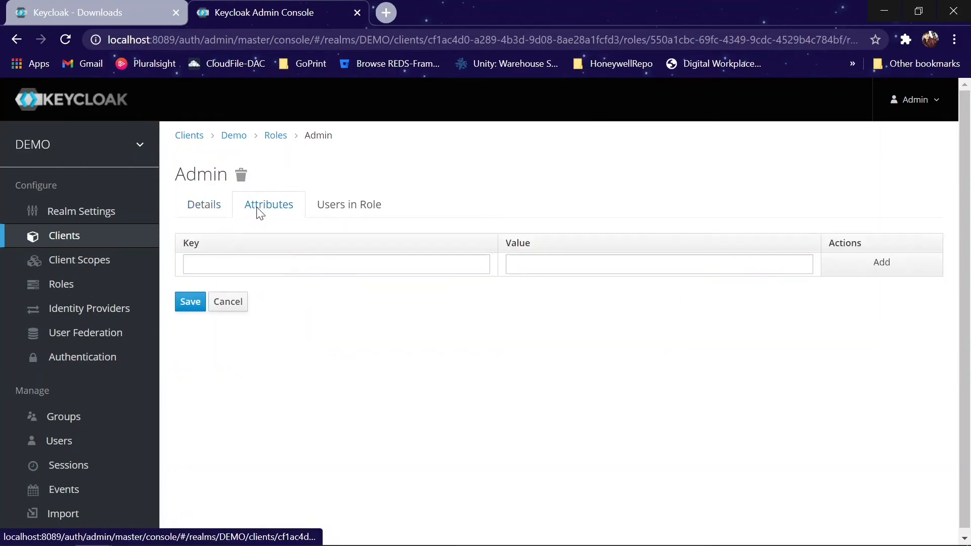
{"action": "left_click", "coordinate": [354, 213]}
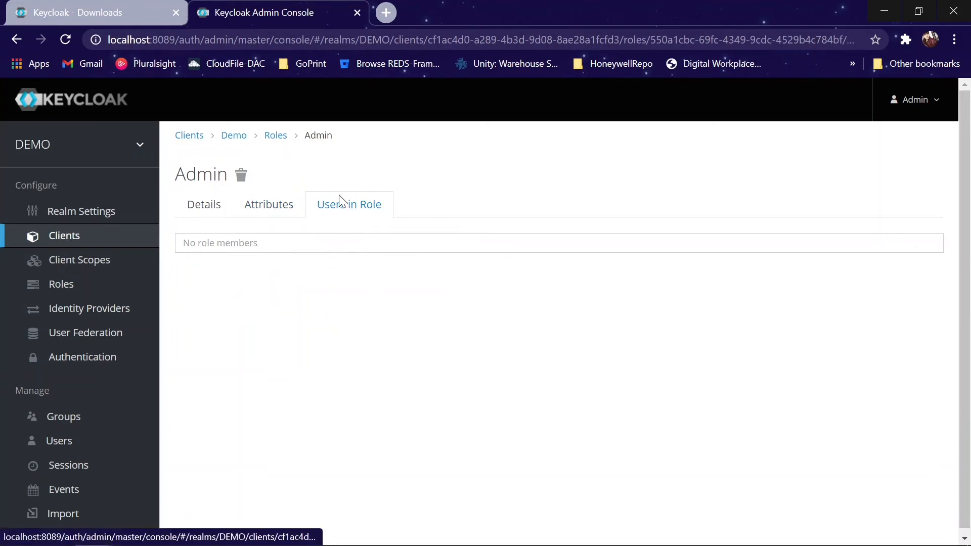
Step: Return to the Demo client via the breadcrumb and switch to its Installation tab
{"action": "left_click", "coordinate": [230, 141]}
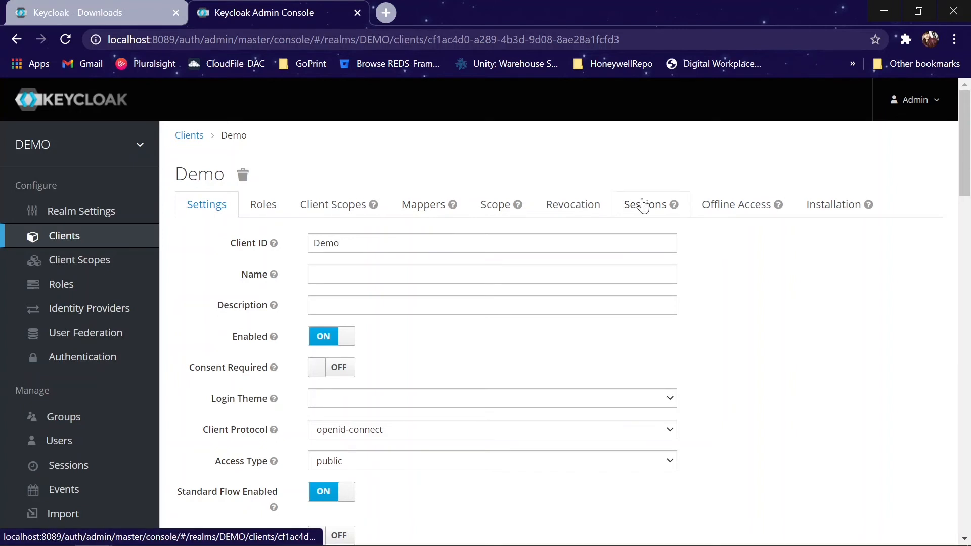
{"action": "left_click", "coordinate": [833, 213]}
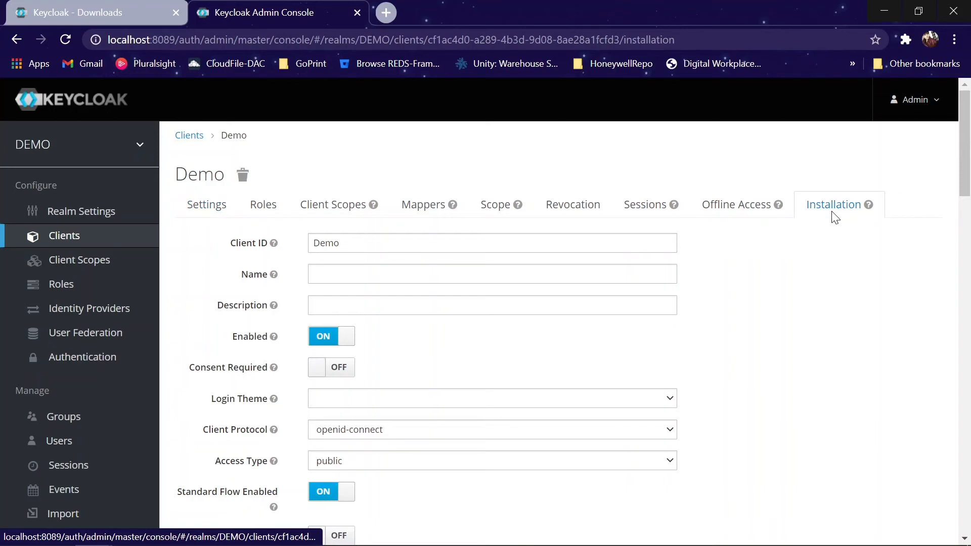
Step: Display the Demo client's installation config as Keycloak OIDC JSON and select the JSON text
{"action": "left_click", "coordinate": [366, 247]}
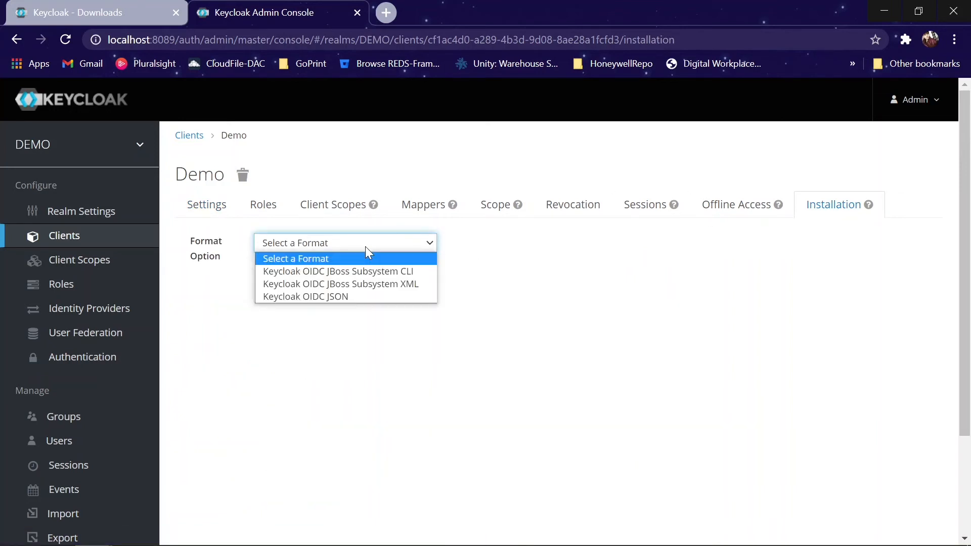
{"action": "left_click", "coordinate": [331, 299]}
{"action": "scroll", "coordinate": [333, 303], "scroll_direction": "down", "scroll_amount": 2}
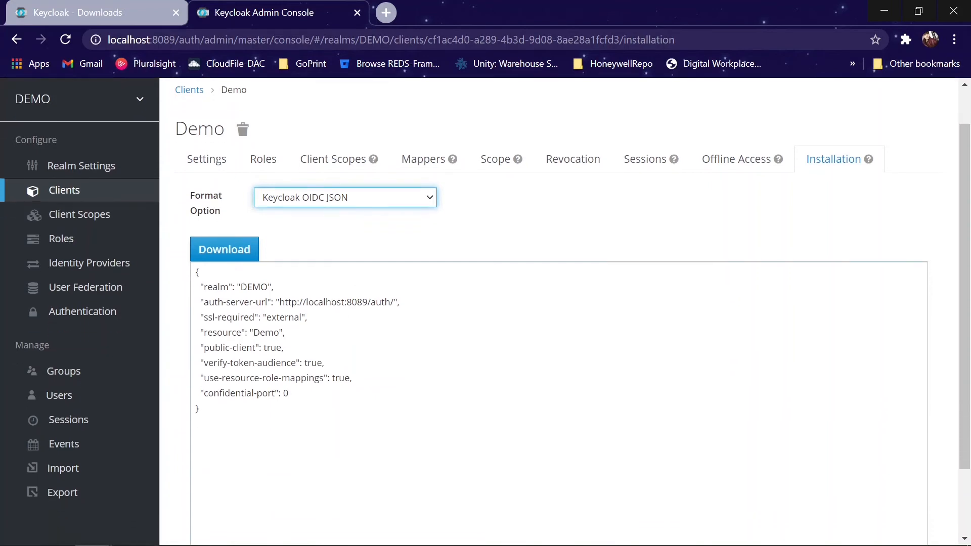
{"action": "left_click_drag", "start_coordinate": [201, 409], "coordinate": [193, 271]}
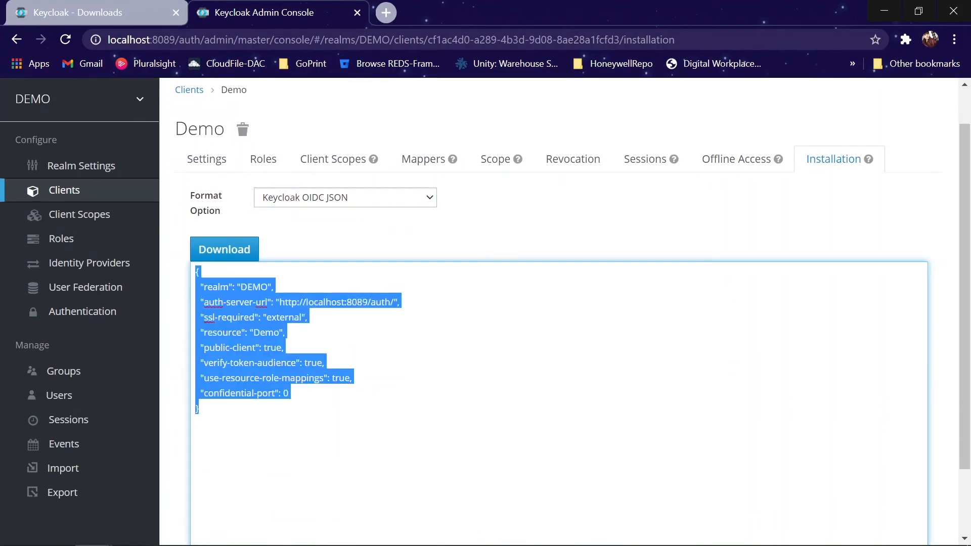
{"action": "left_click", "coordinate": [199, 409]}
{"action": "left_click_drag", "start_coordinate": [199, 408], "coordinate": [198, 272]}
{"action": "left_click", "coordinate": [198, 409]}
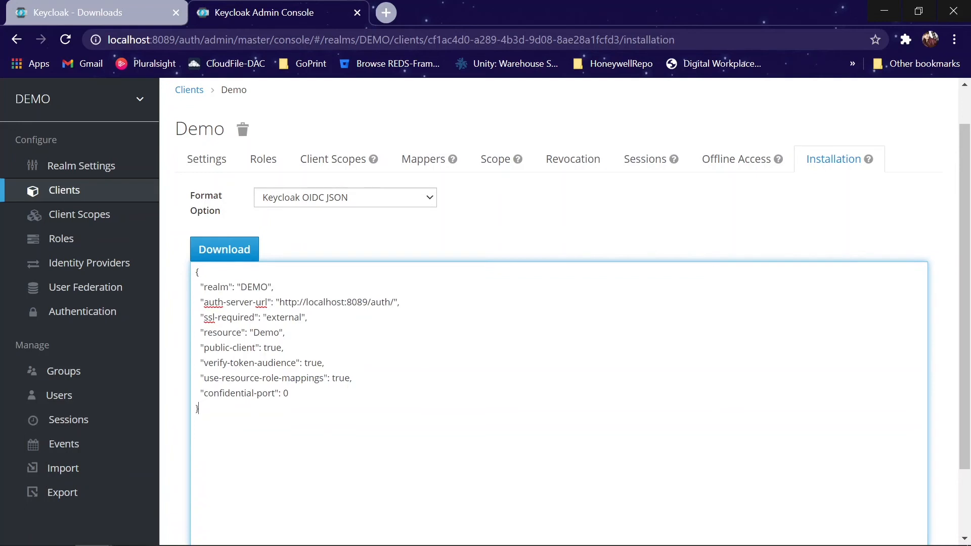
{"action": "left_click", "coordinate": [367, 199]}
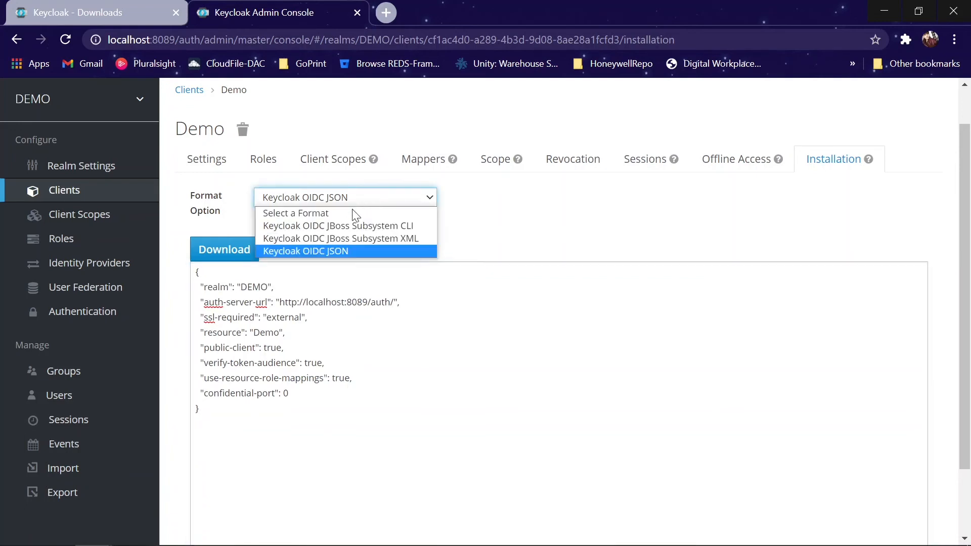
Step: Review the Keycloak OIDC JBoss Subsystem XML config, then go to the realm Roles page
{"action": "left_click", "coordinate": [334, 238]}
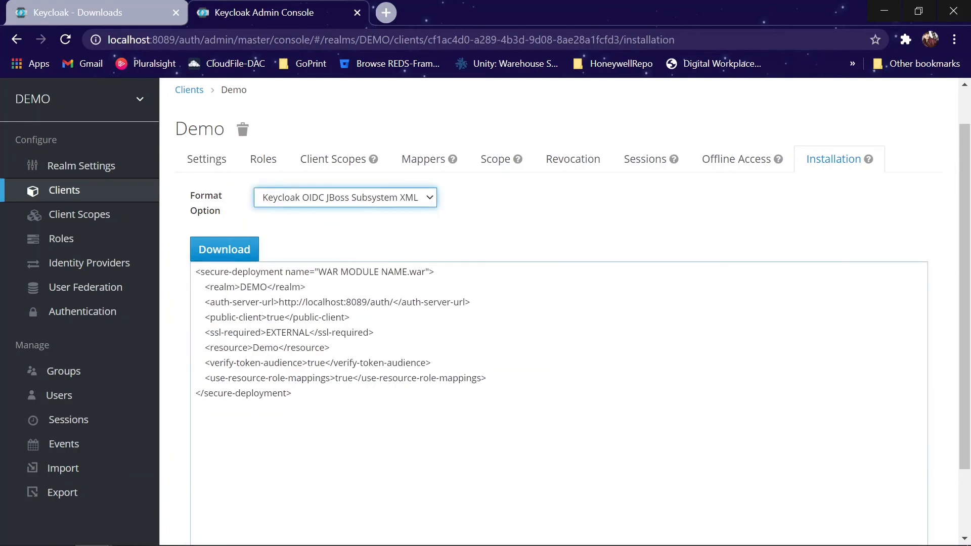
{"action": "left_click_drag", "start_coordinate": [293, 395], "coordinate": [187, 272]}
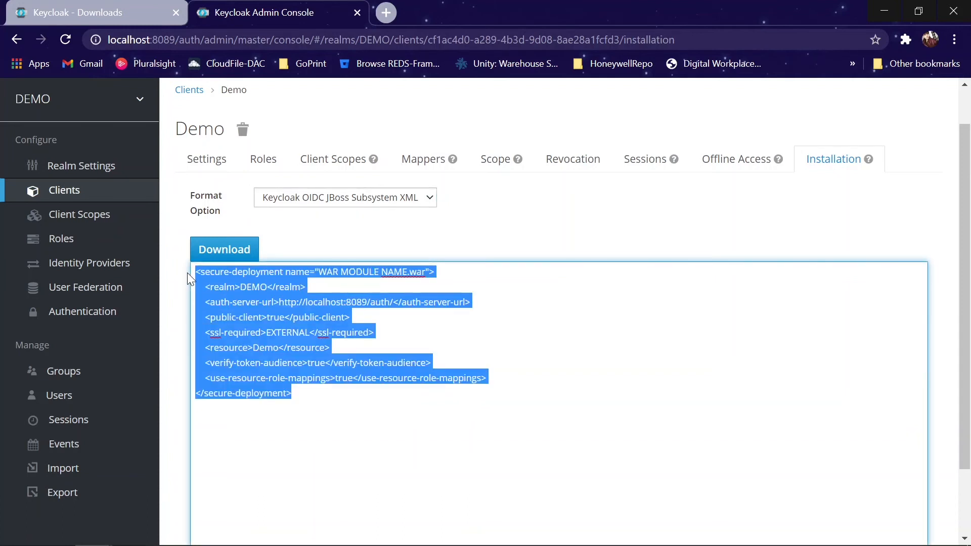
{"action": "left_click", "coordinate": [506, 324]}
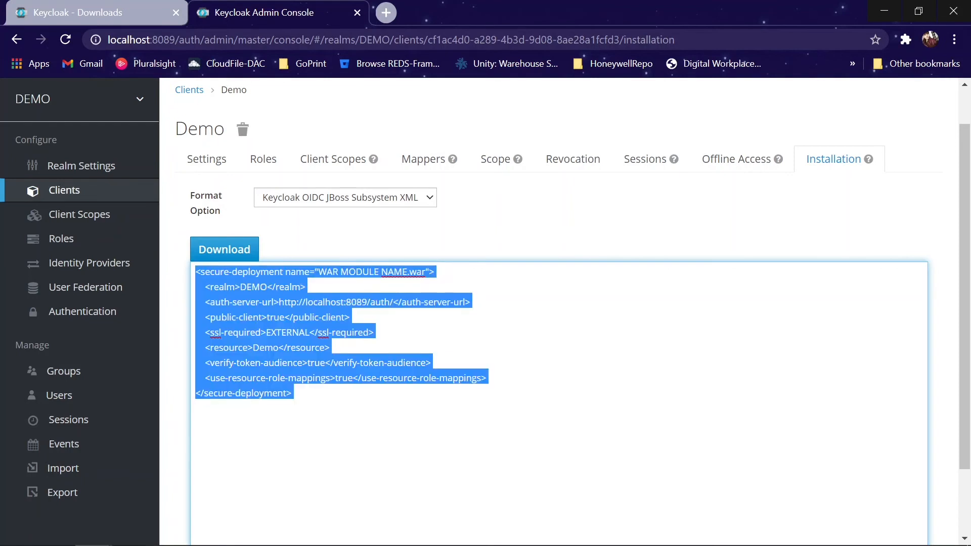
{"action": "left_click", "coordinate": [198, 408]}
{"action": "left_click", "coordinate": [68, 246]}
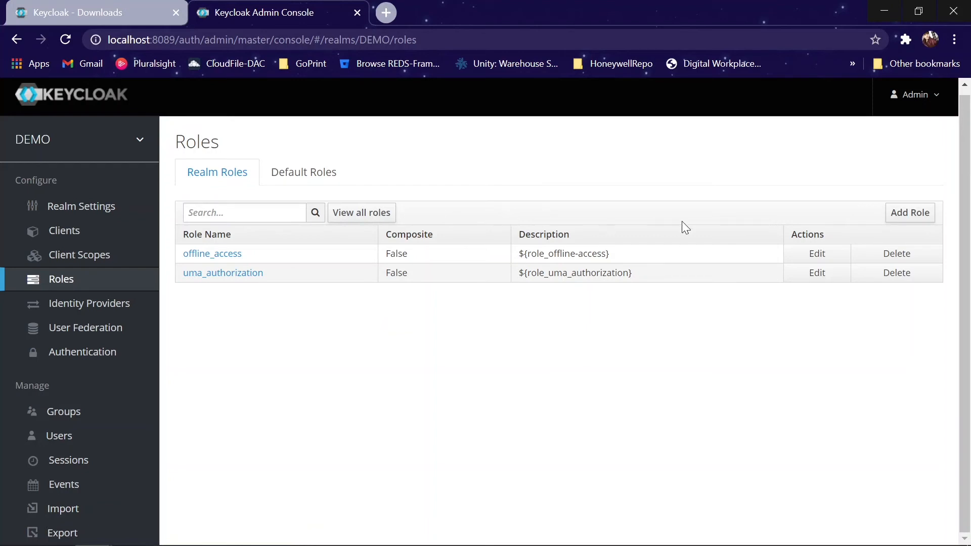
Step: Create the realm role User and check its Users in Role tab
{"action": "mouse_move", "coordinate": [86, 145]}
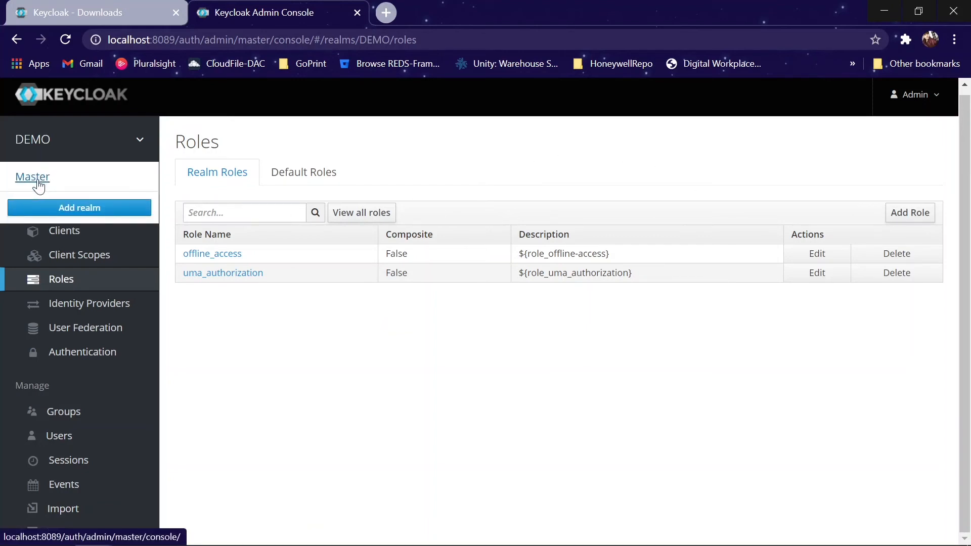
{"action": "left_click", "coordinate": [911, 212]}
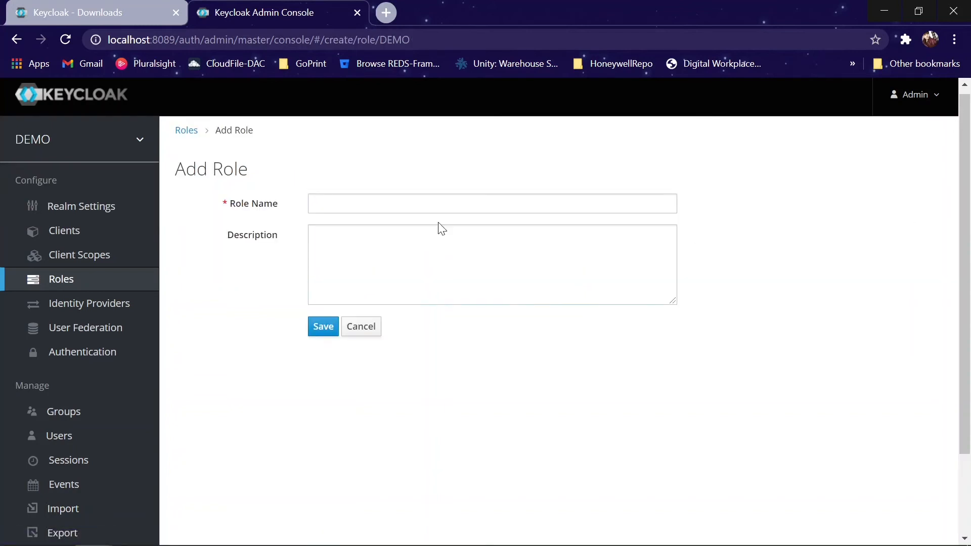
{"action": "left_click", "coordinate": [438, 204]}
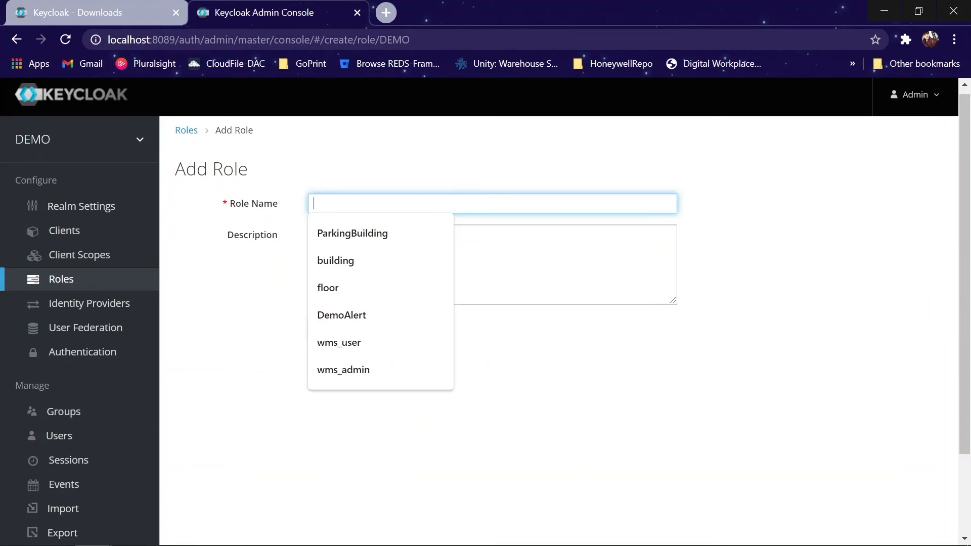
{"action": "type", "text": "User"}
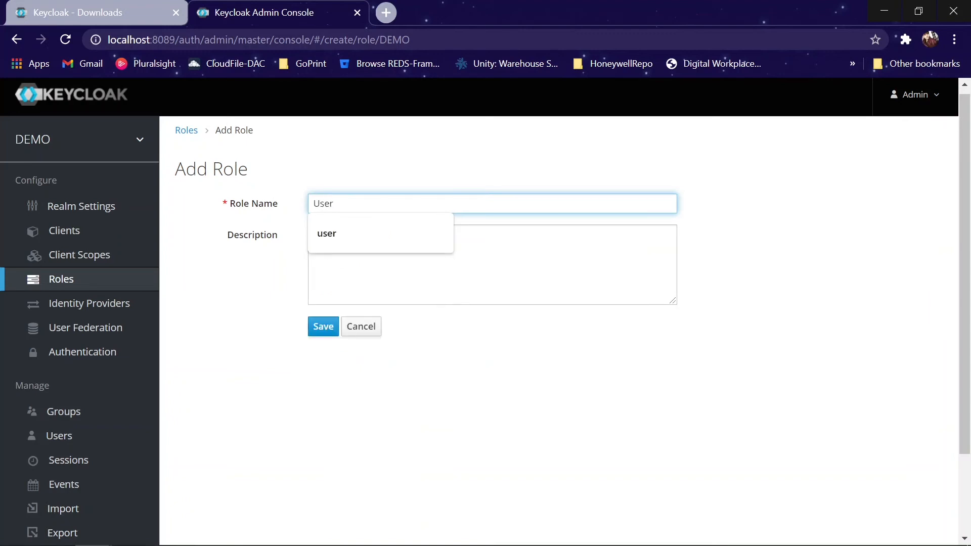
{"action": "left_click", "coordinate": [327, 329]}
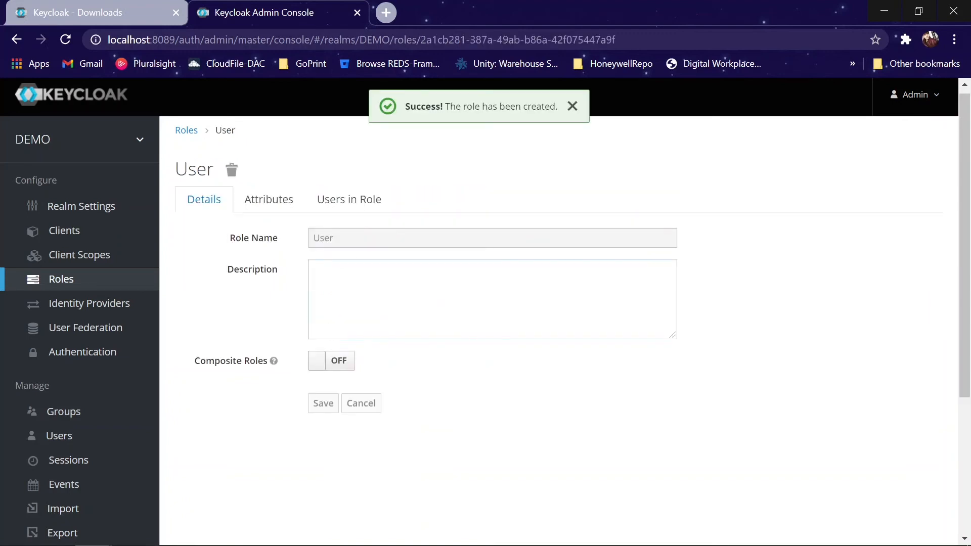
{"action": "left_click", "coordinate": [363, 204]}
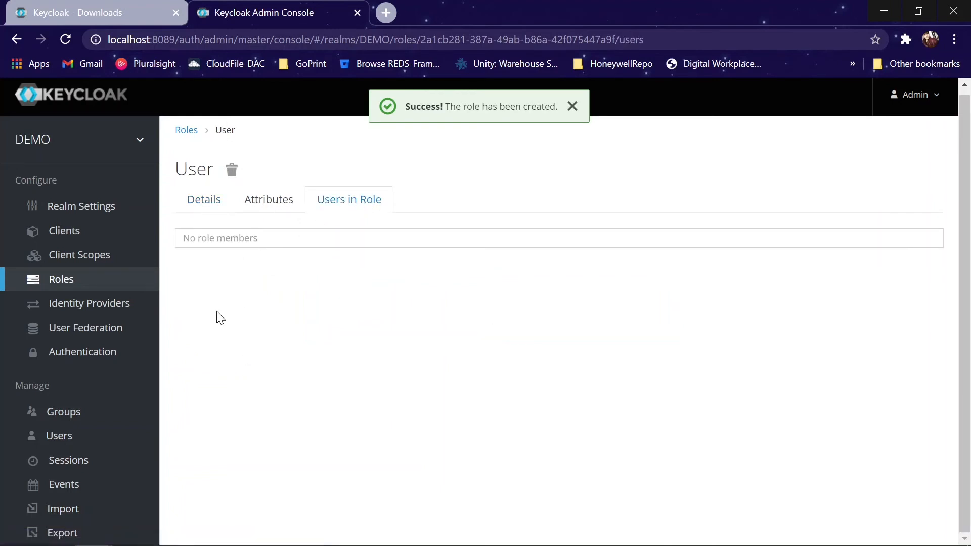
Step: List all DEMO realm users, find none, and start adding a new user
{"action": "left_click", "coordinate": [59, 437]}
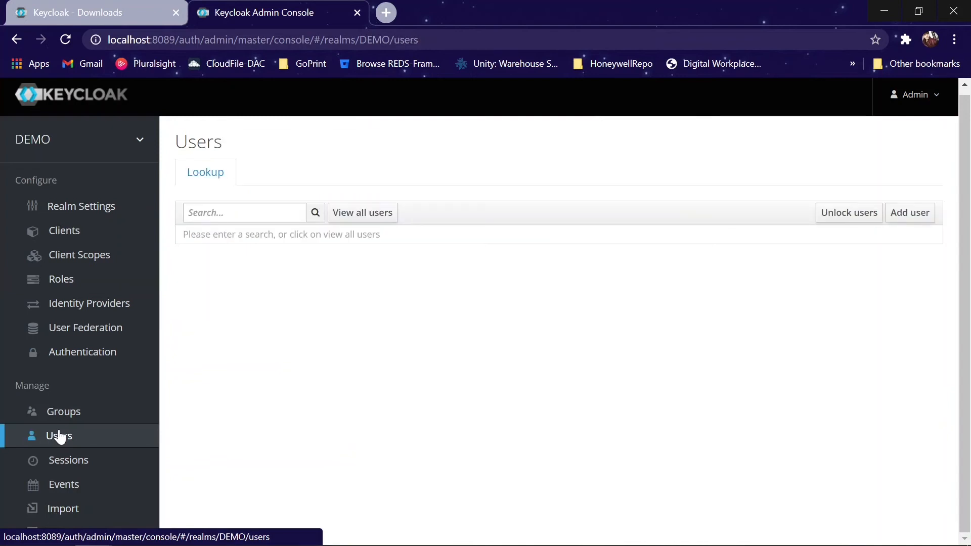
{"action": "left_click", "coordinate": [382, 214]}
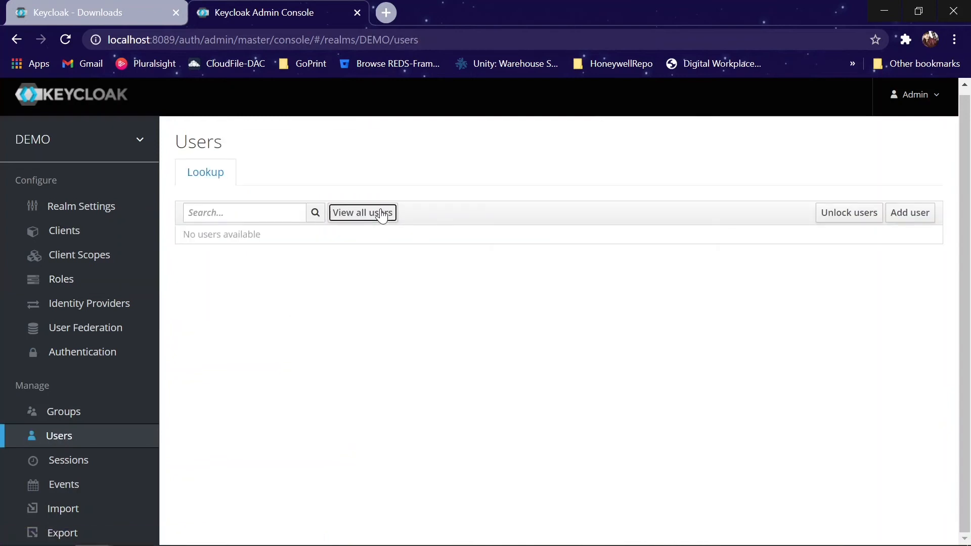
{"action": "mouse_move", "coordinate": [124, 139]}
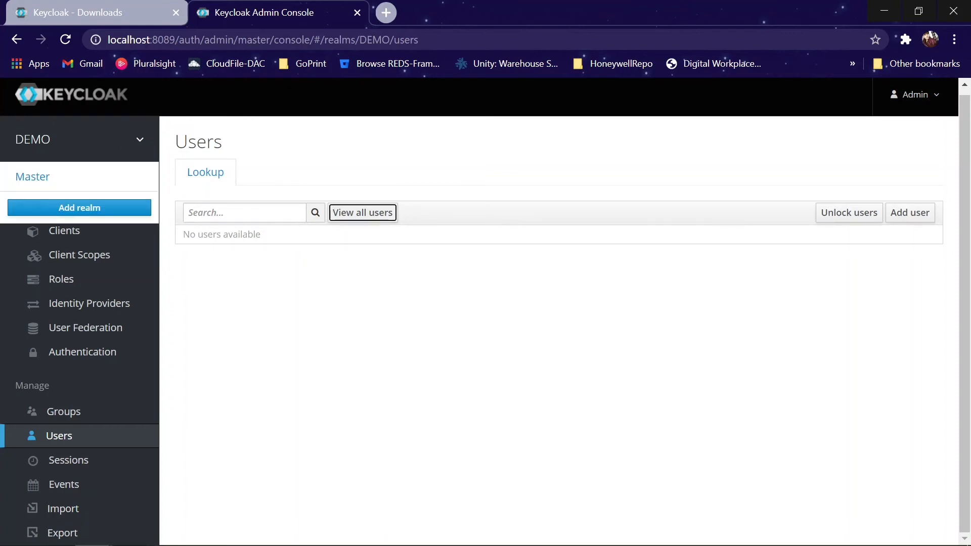
{"action": "double_click", "coordinate": [34, 140]}
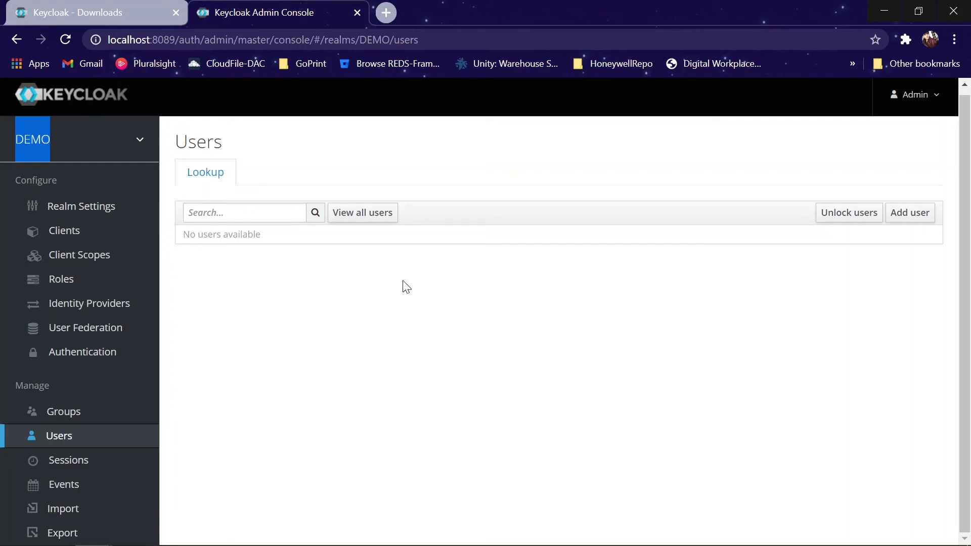
{"action": "left_click", "coordinate": [924, 221]}
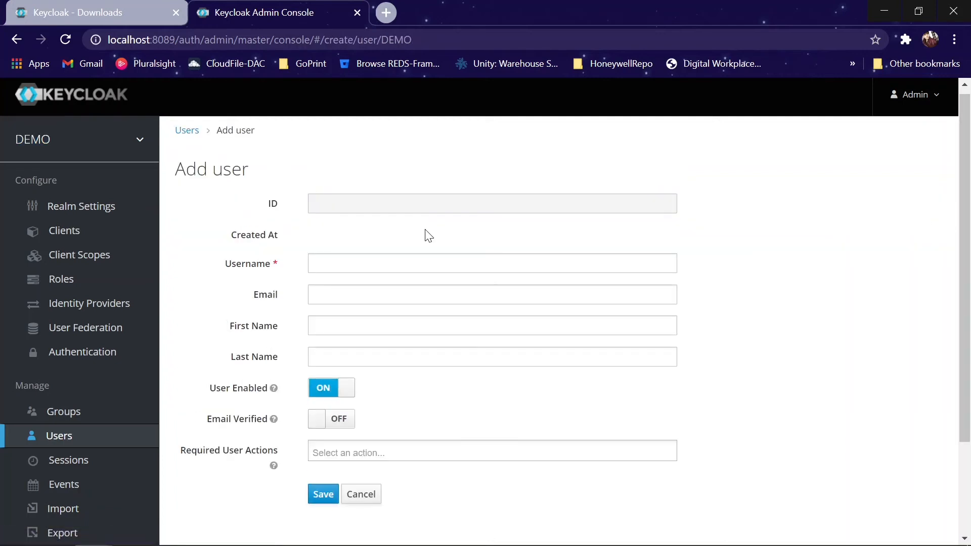
Step: Save a new user with username Admin1 and go to its Credentials tab
{"action": "left_click", "coordinate": [492, 263]}
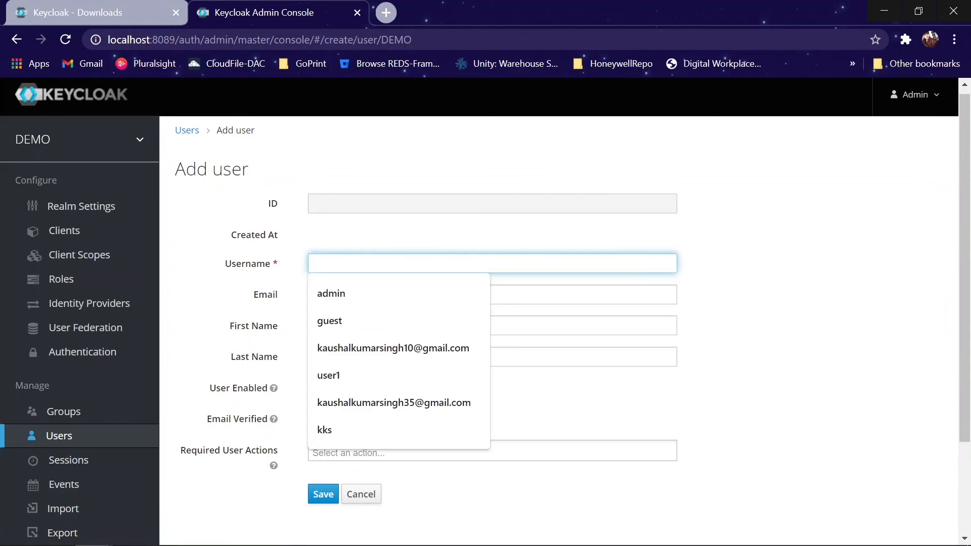
{"action": "type", "text": "Admi"}
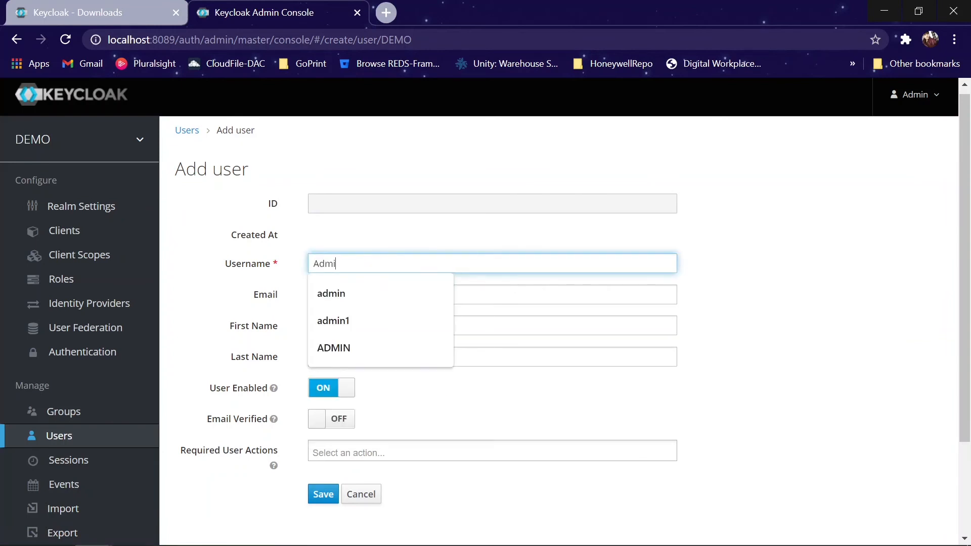
{"action": "type", "text": "n1"}
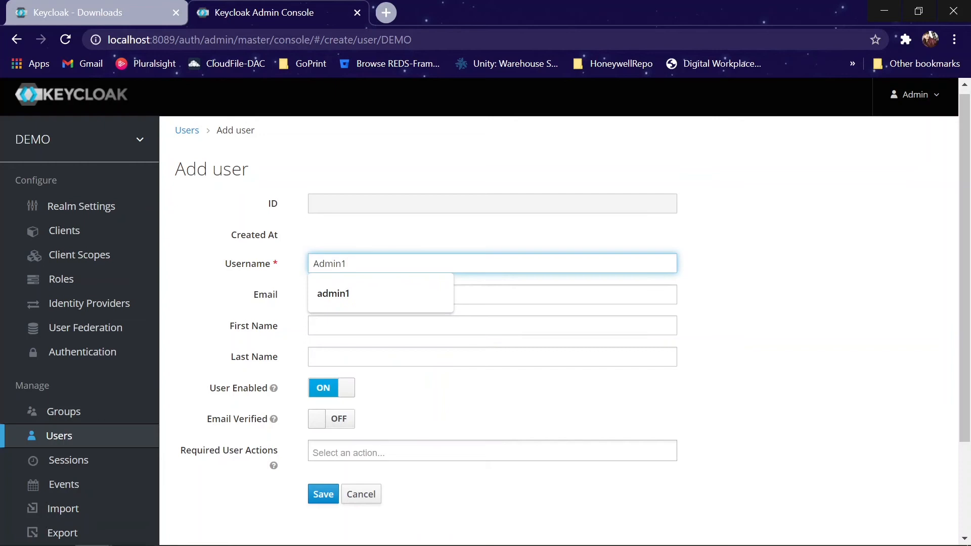
{"action": "left_click", "coordinate": [434, 238]}
{"action": "scroll", "coordinate": [435, 241], "scroll_direction": "down", "scroll_amount": 1}
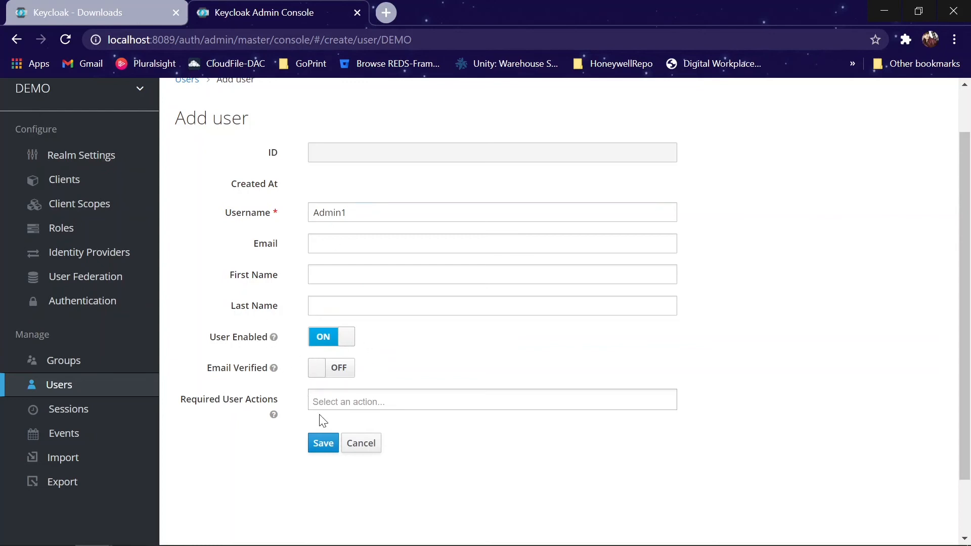
{"action": "left_click", "coordinate": [324, 443]}
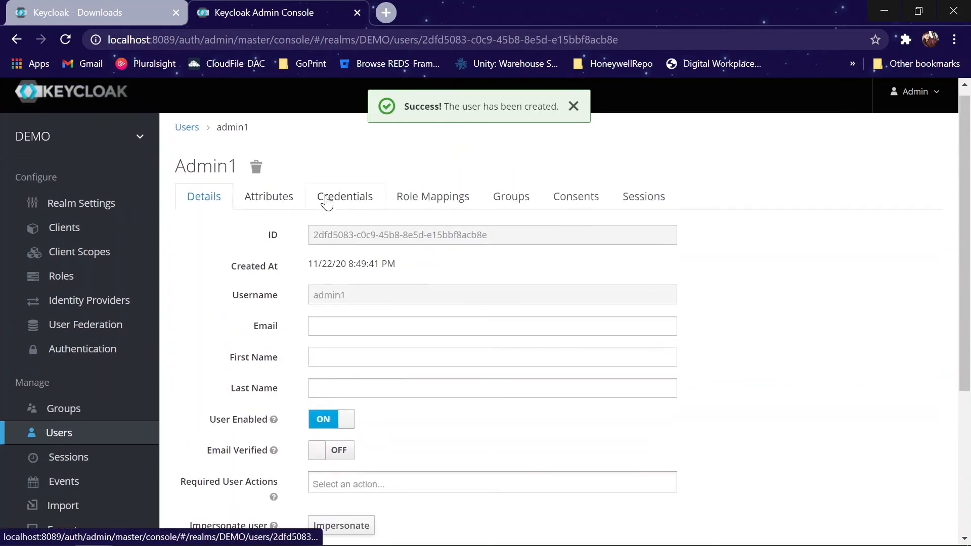
{"action": "left_click", "coordinate": [329, 200]}
Step: Enter admin1's new password and its confirmation in the Credentials form
{"action": "scroll", "coordinate": [330, 202], "scroll_direction": "down", "scroll_amount": 1}
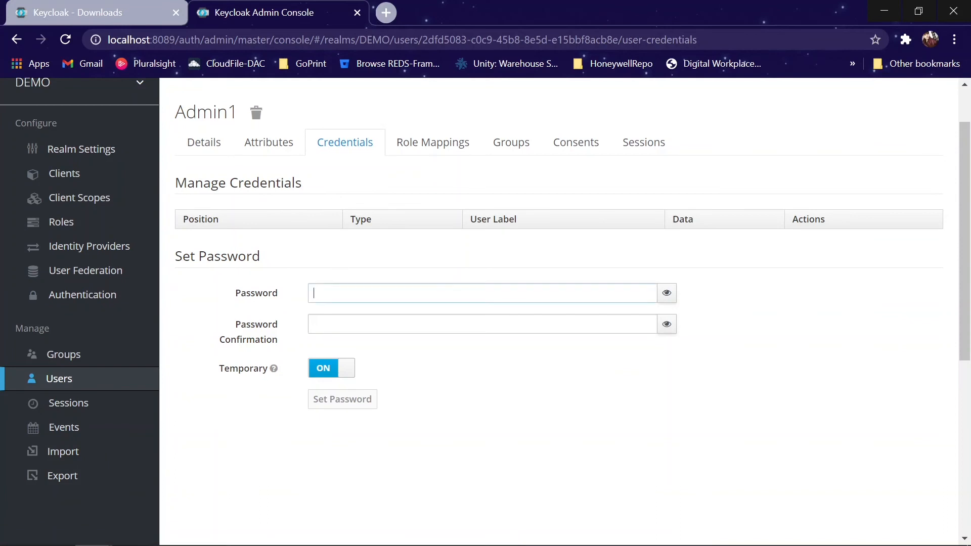
{"action": "left_click", "coordinate": [313, 293]}
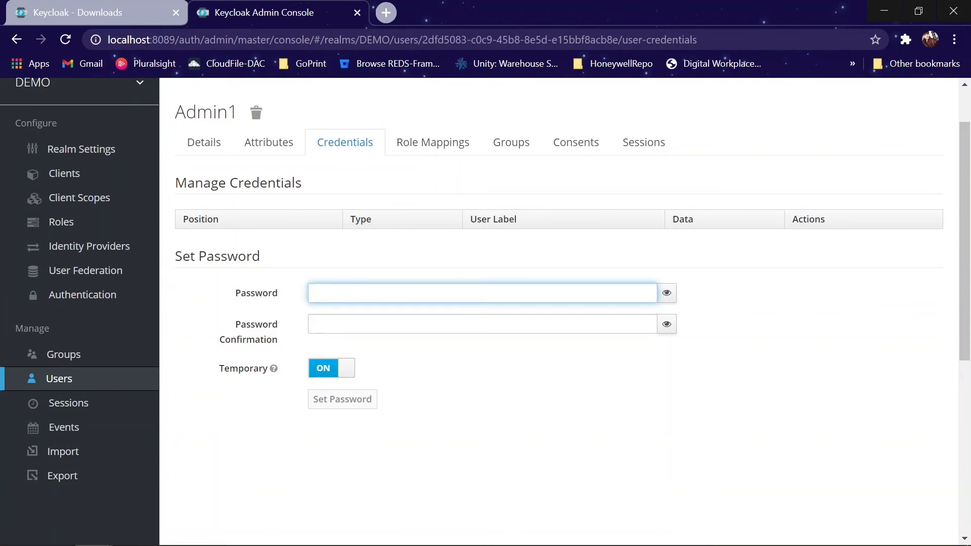
{"action": "type", "text": "admin"}
{"action": "left_click", "coordinate": [667, 293]}
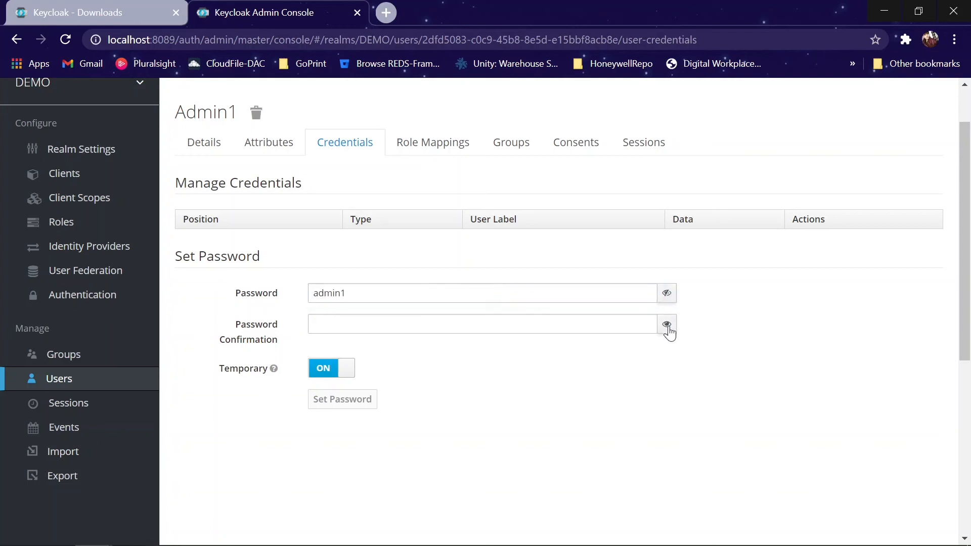
{"action": "left_click", "coordinate": [667, 324]}
{"action": "left_click", "coordinate": [458, 324]}
{"action": "type", "text": "admin1"}
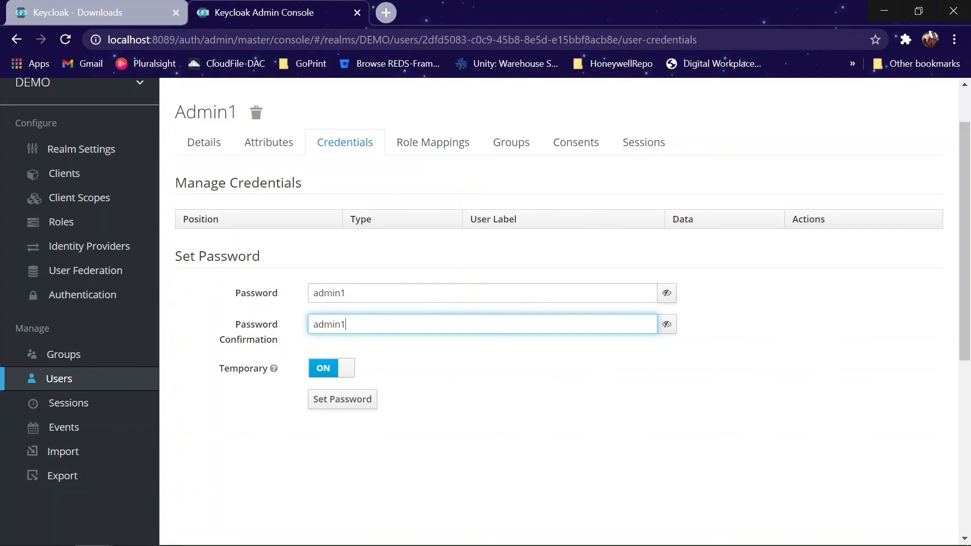
{"action": "mouse_move", "coordinate": [320, 325]}
{"action": "left_mouse_down"}
{"action": "mouse_move", "coordinate": [346, 324]}
{"action": "mouse_move", "coordinate": [303, 324]}
{"action": "left_mouse_up"}
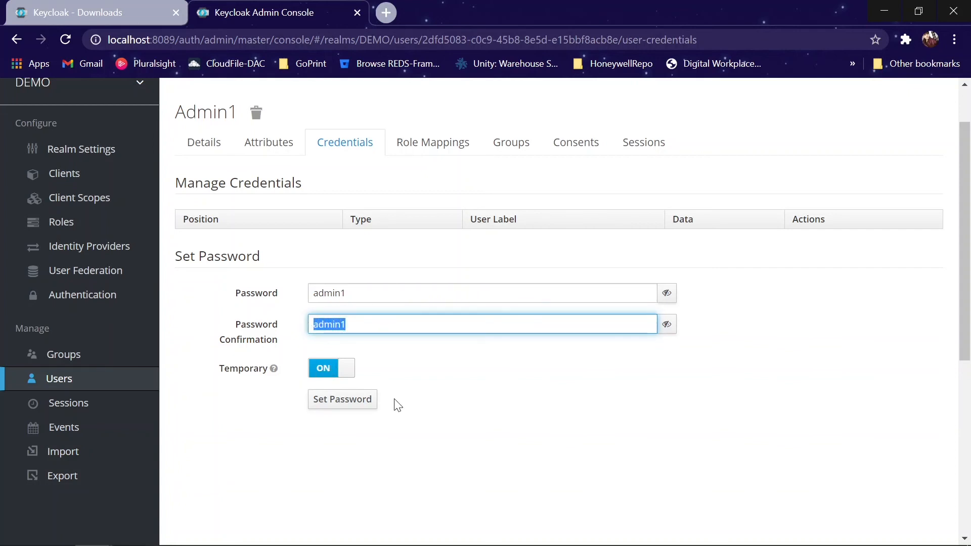
{"action": "left_click", "coordinate": [453, 369]}
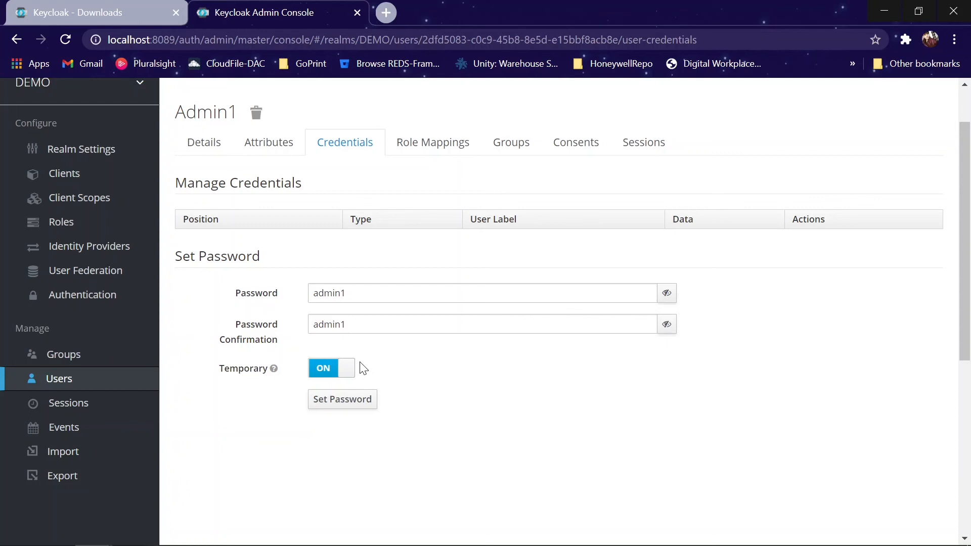
Step: Set Temporary off, apply the password to admin1 and confirm it
{"action": "left_click", "coordinate": [347, 372]}
{"action": "left_click", "coordinate": [340, 399]}
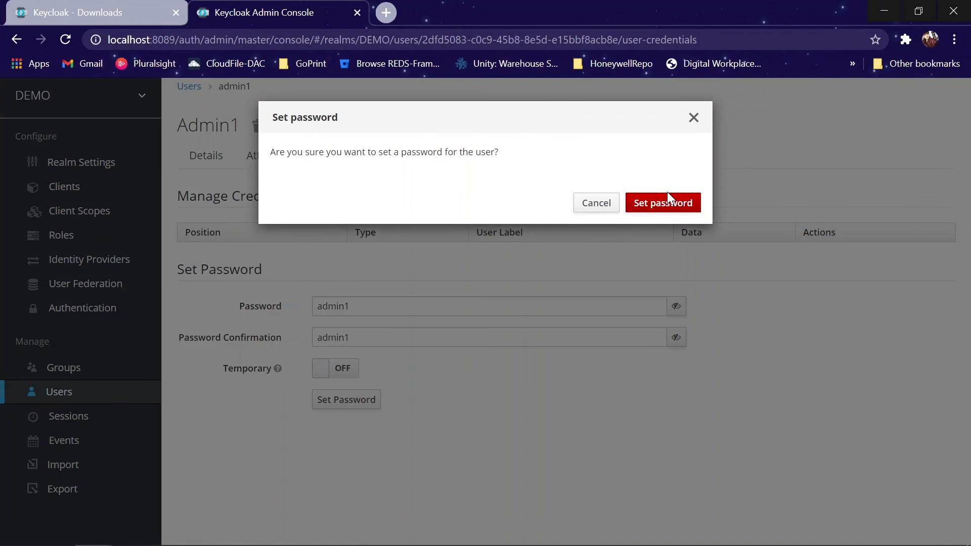
{"action": "left_click", "coordinate": [667, 194]}
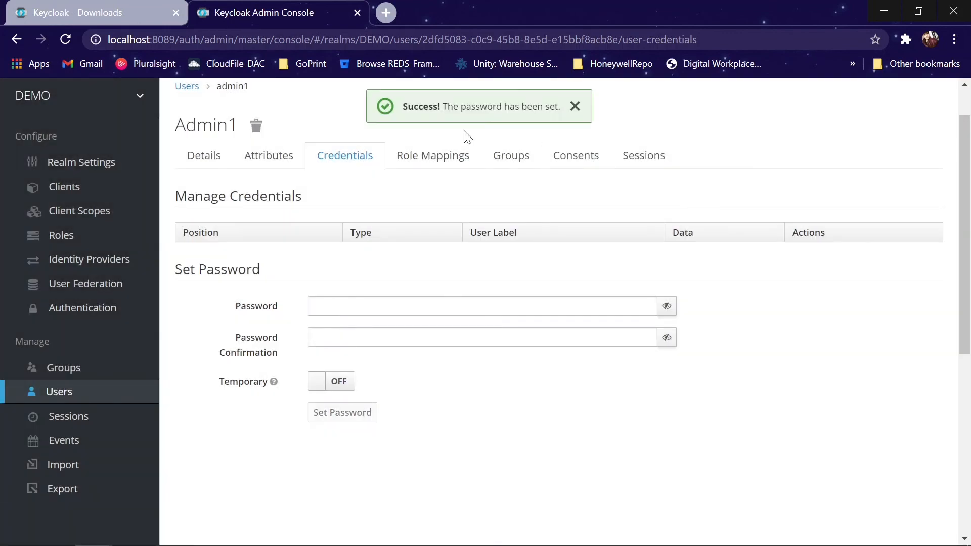
{"action": "left_click", "coordinate": [425, 166]}
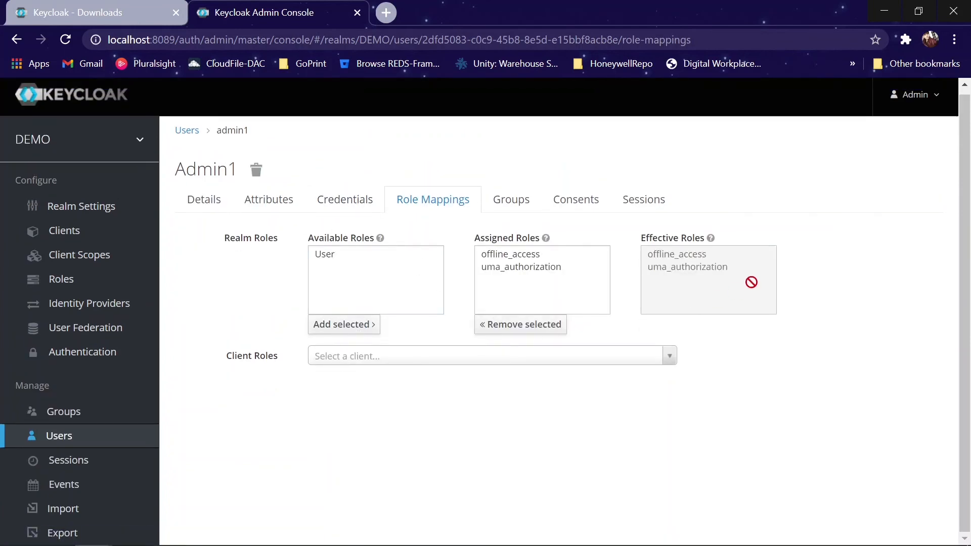
Step: Under Client Roles pick the Demo client and add its Admin role to admin1
{"action": "left_click", "coordinate": [332, 251]}
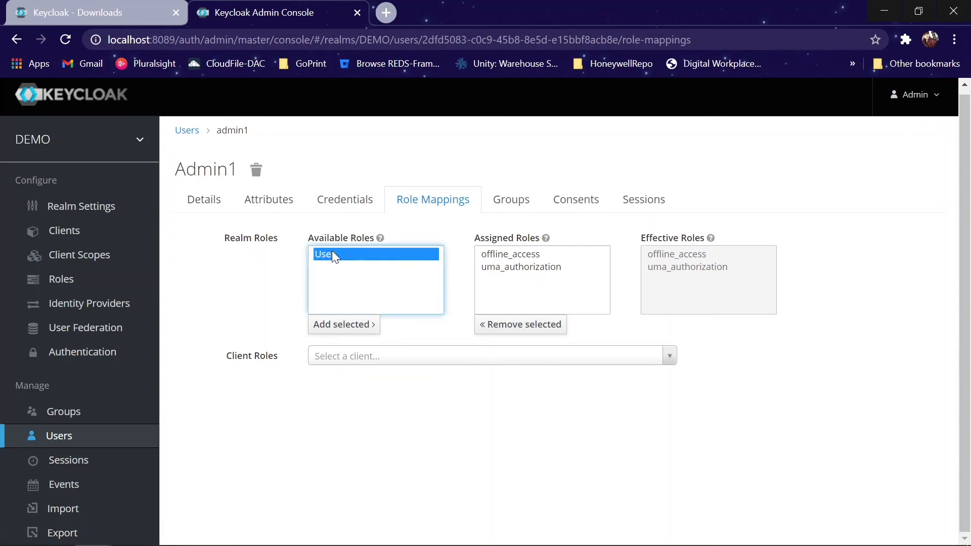
{"action": "left_click", "coordinate": [297, 358]}
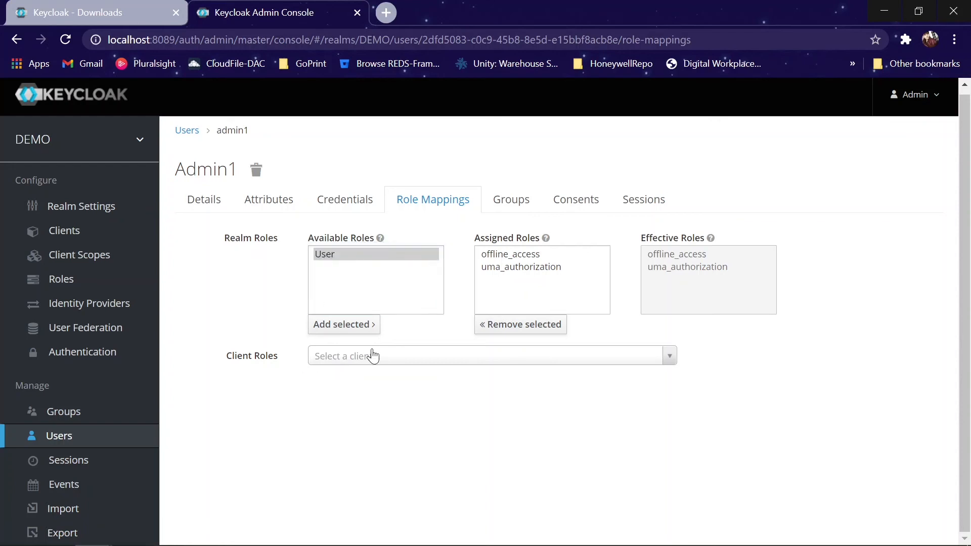
{"action": "left_click", "coordinate": [374, 355]}
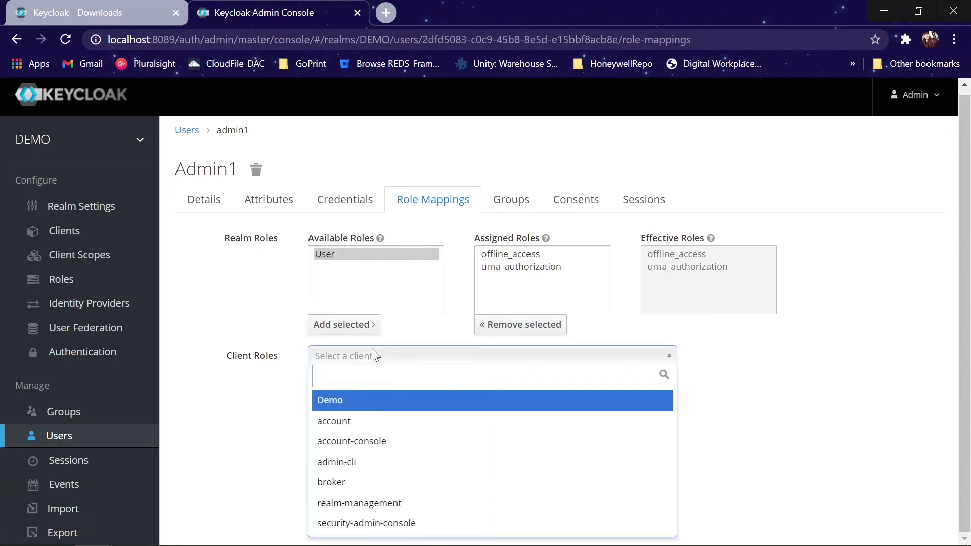
{"action": "left_click", "coordinate": [338, 401]}
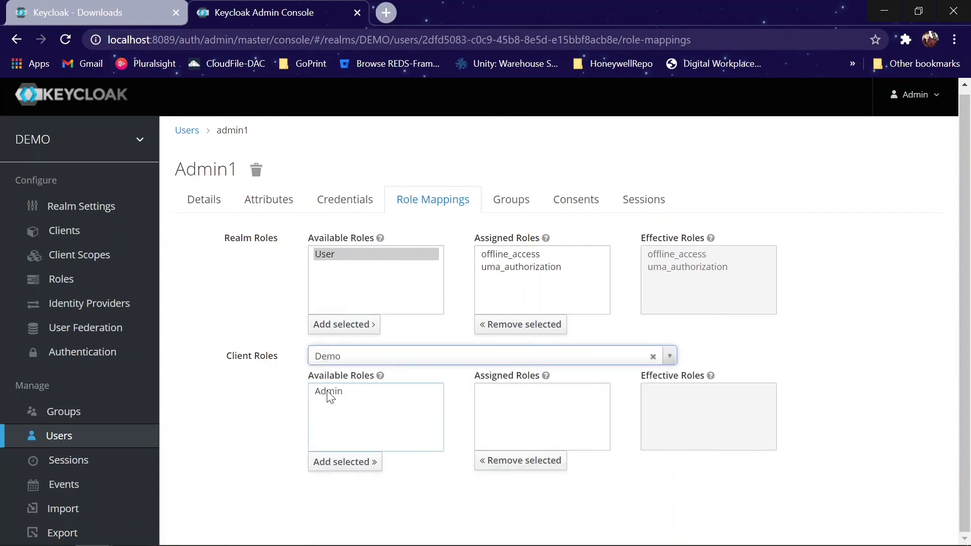
{"action": "left_click", "coordinate": [327, 391]}
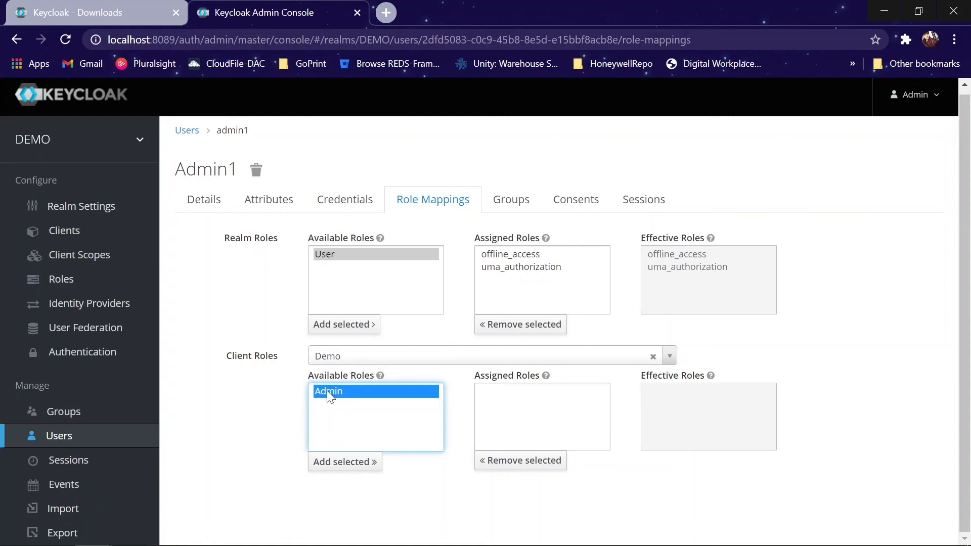
{"action": "left_click", "coordinate": [344, 461]}
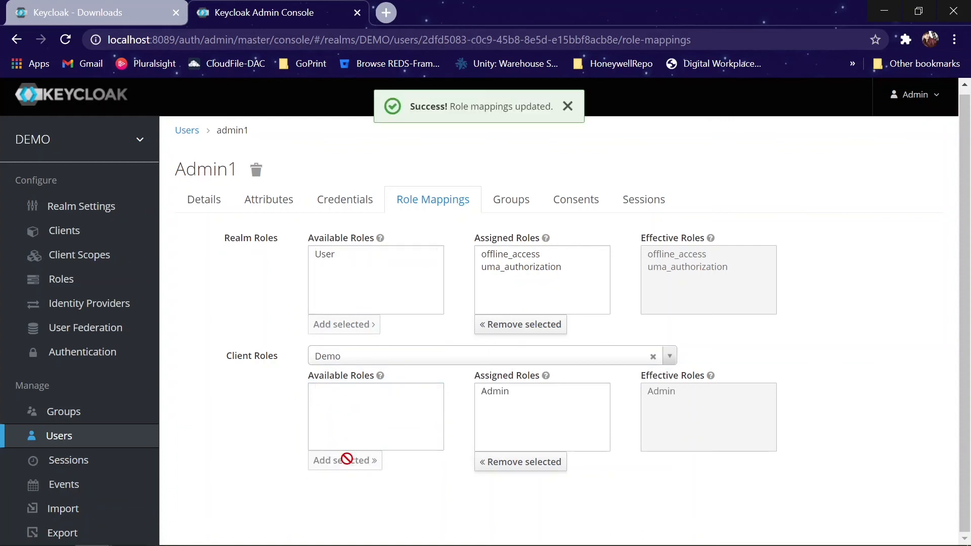
{"action": "left_click", "coordinate": [512, 393]}
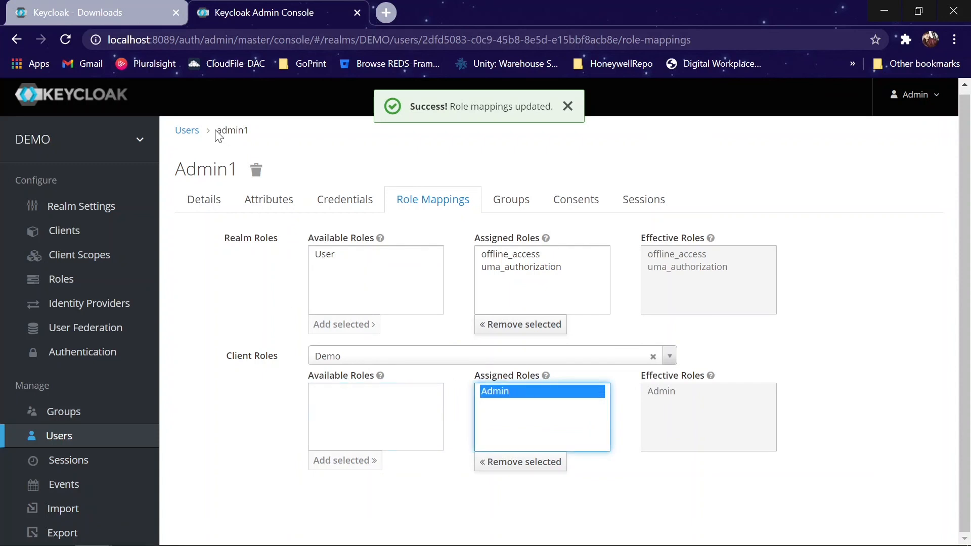
{"action": "left_click_drag", "start_coordinate": [251, 130], "coordinate": [218, 137]}
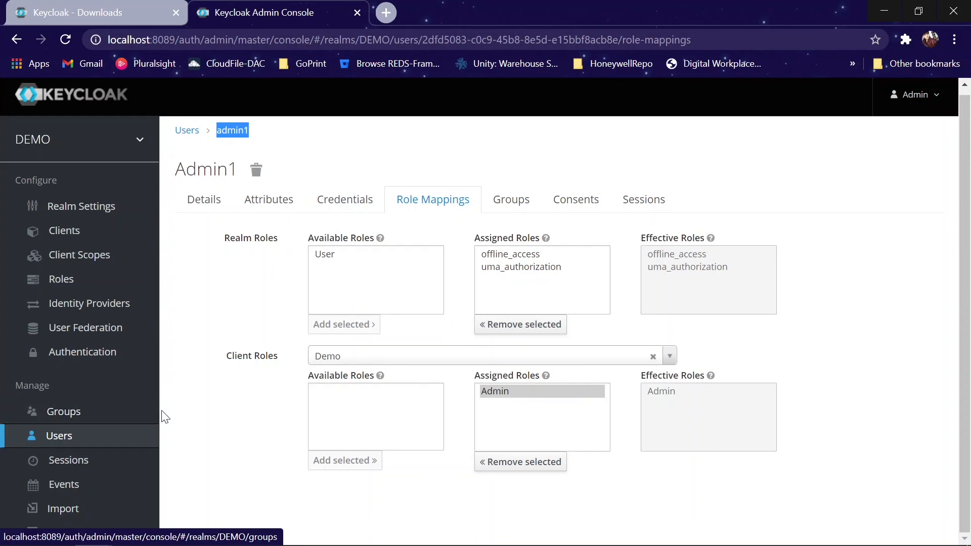
Step: View all of the DEMO realm's groups, then return to the Users list showing admin1
{"action": "left_click", "coordinate": [86, 426]}
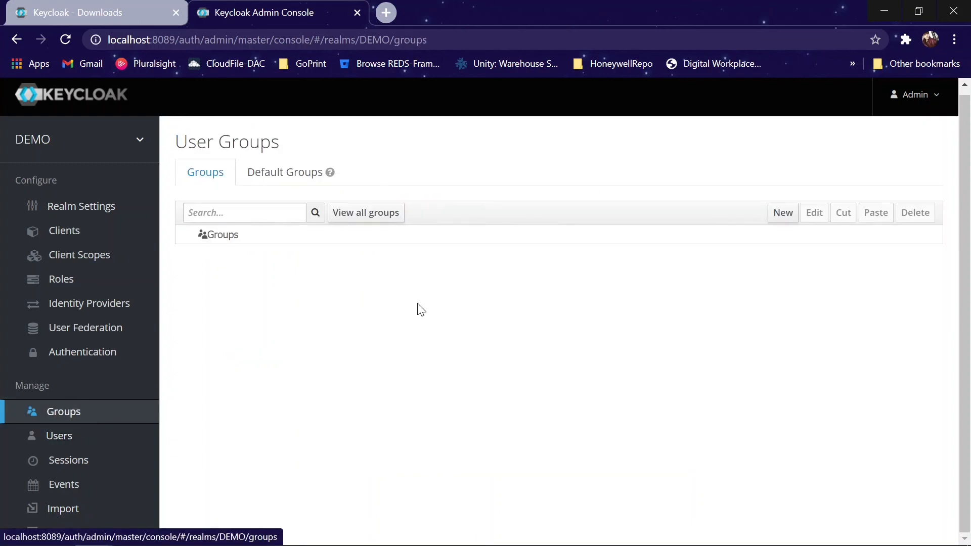
{"action": "left_click", "coordinate": [385, 213]}
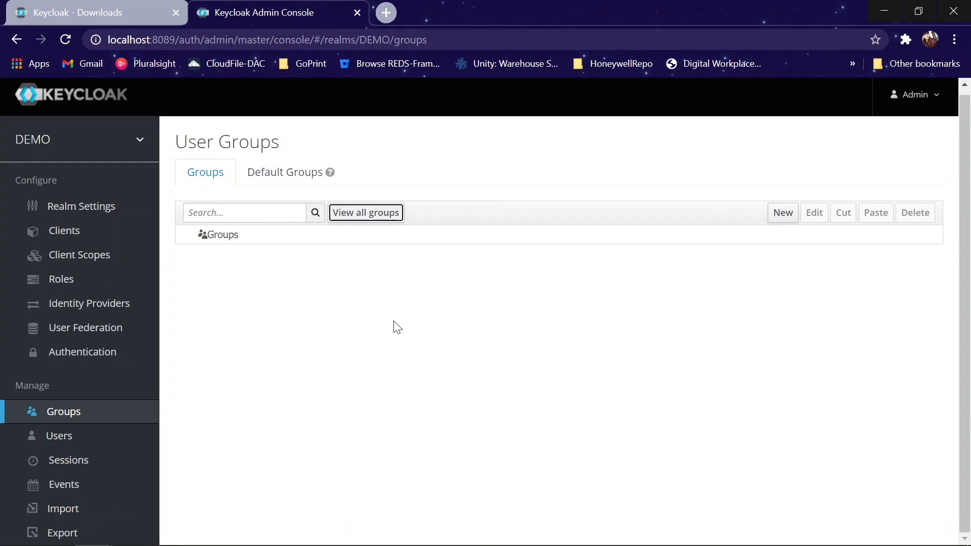
{"action": "left_click", "coordinate": [71, 441]}
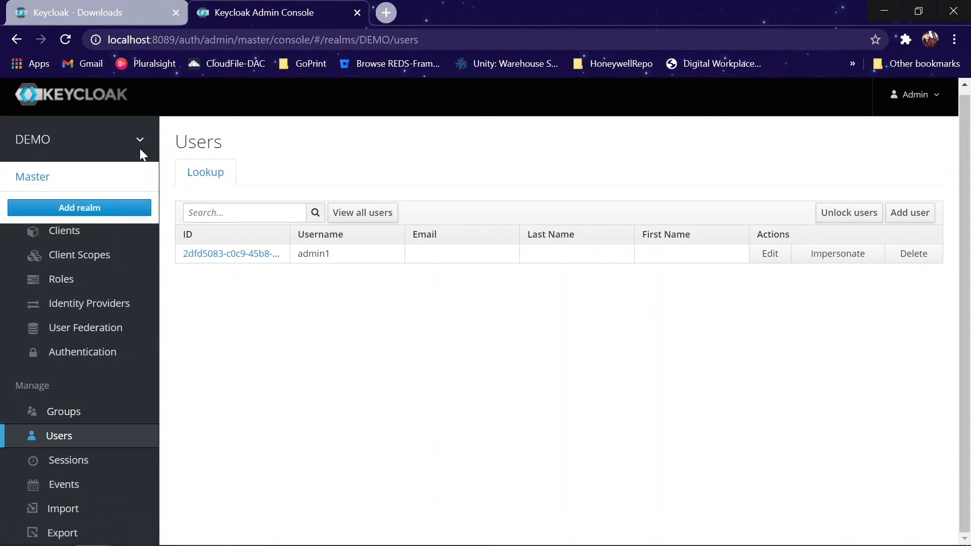
Step: Look at the realm roles list, then bring up the empty Sessions page
{"action": "left_click", "coordinate": [62, 283]}
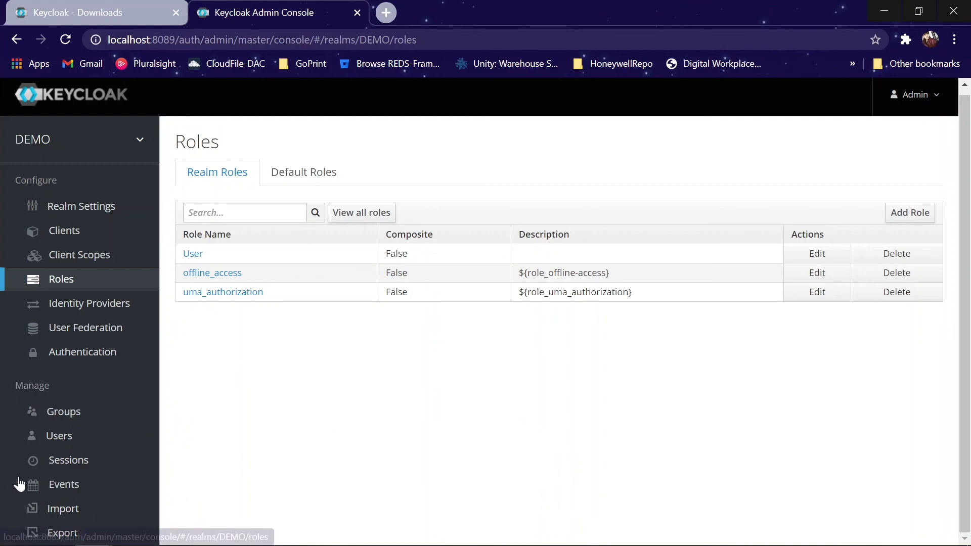
{"action": "left_click", "coordinate": [70, 472]}
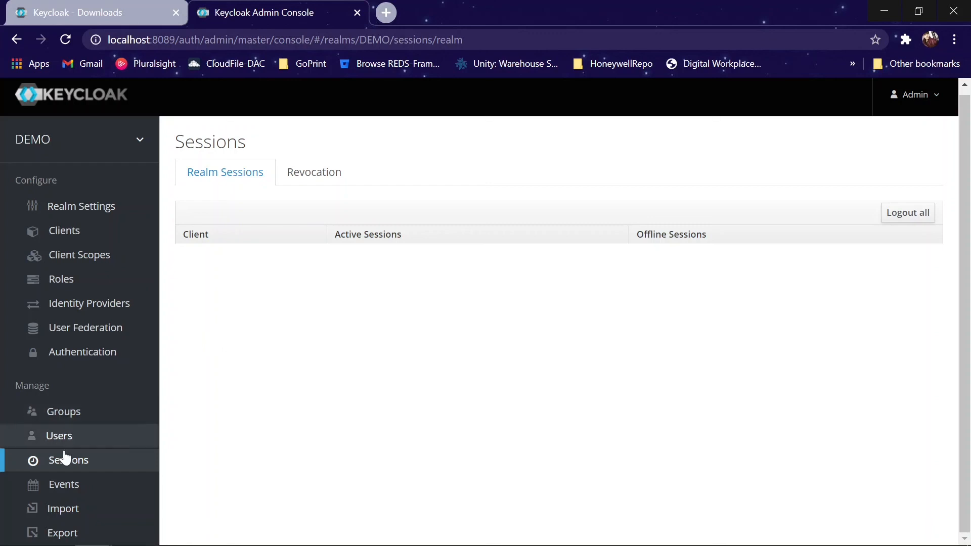
Step: On Partial Export, switch on Export groups and roles and Export clients
{"action": "left_click", "coordinate": [63, 510]}
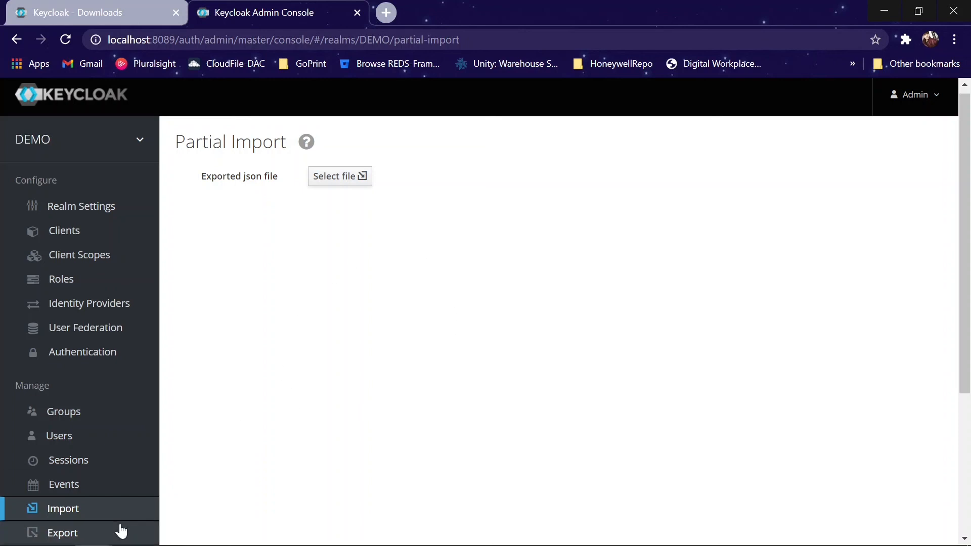
{"action": "left_click", "coordinate": [85, 534]}
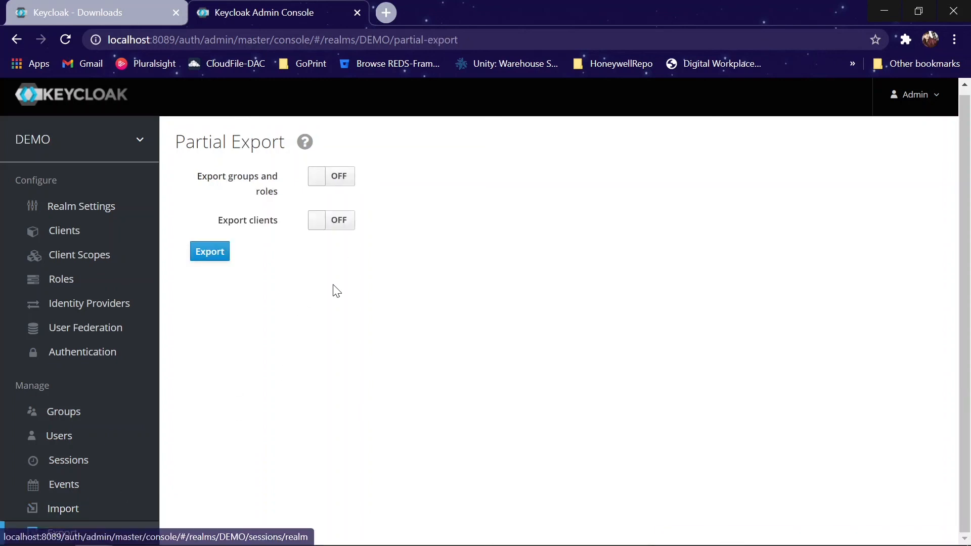
{"action": "left_click", "coordinate": [331, 185]}
{"action": "left_click", "coordinate": [325, 223]}
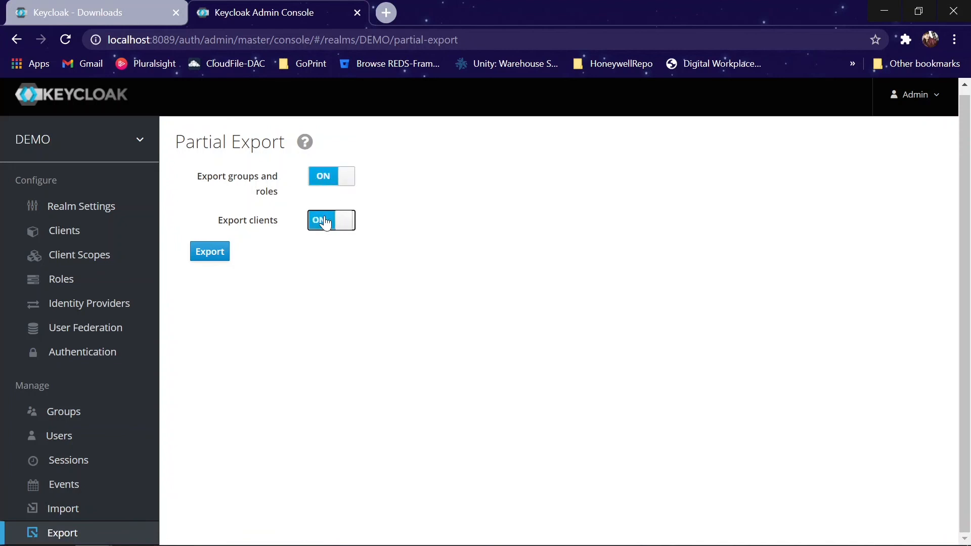